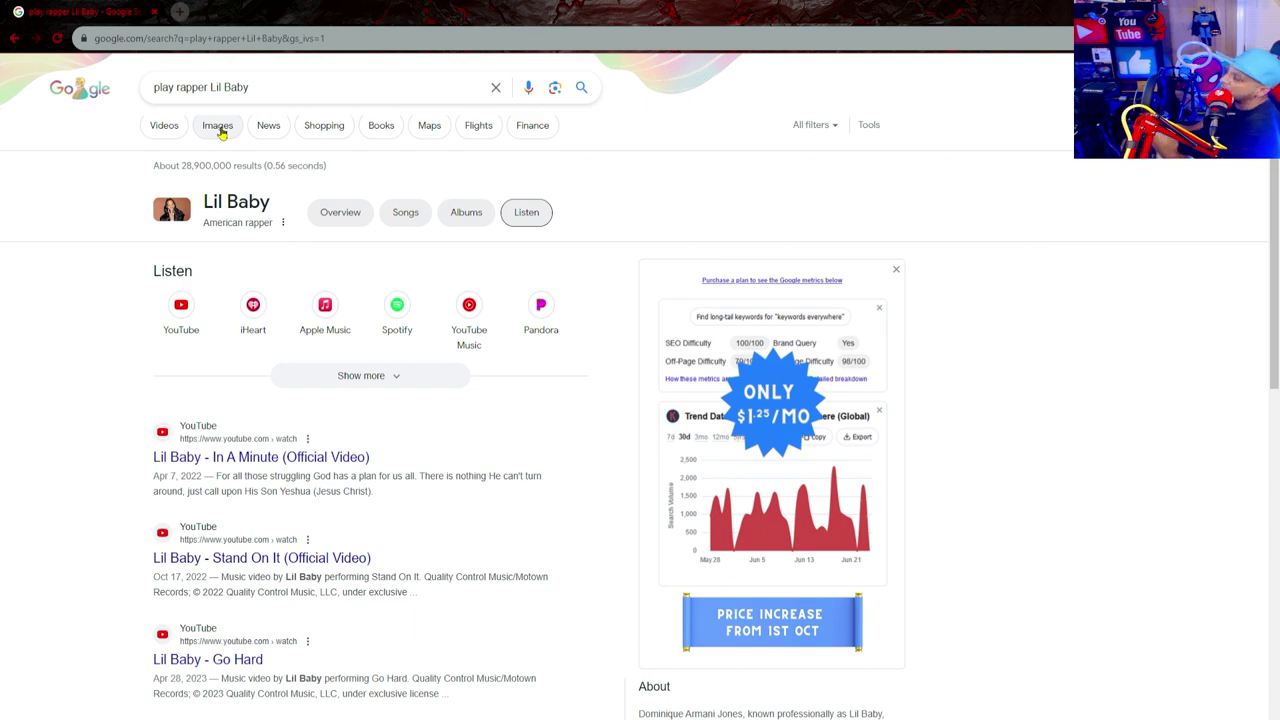
Show Lil Baby image results, open the NME photo in the large preview, and return to OBS
{"action": "left_click", "coordinate": [219, 129]}
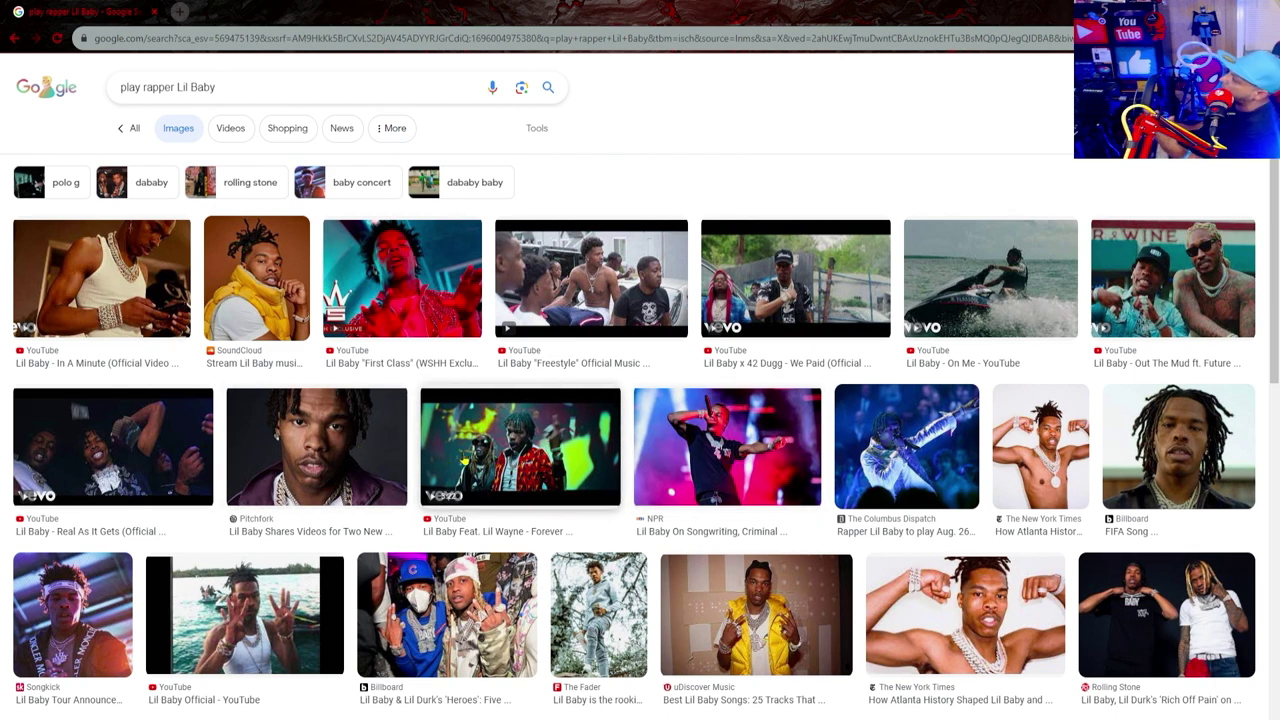
{"action": "scroll", "coordinate": [450, 465], "scroll_direction": "down", "scroll_amount": 5}
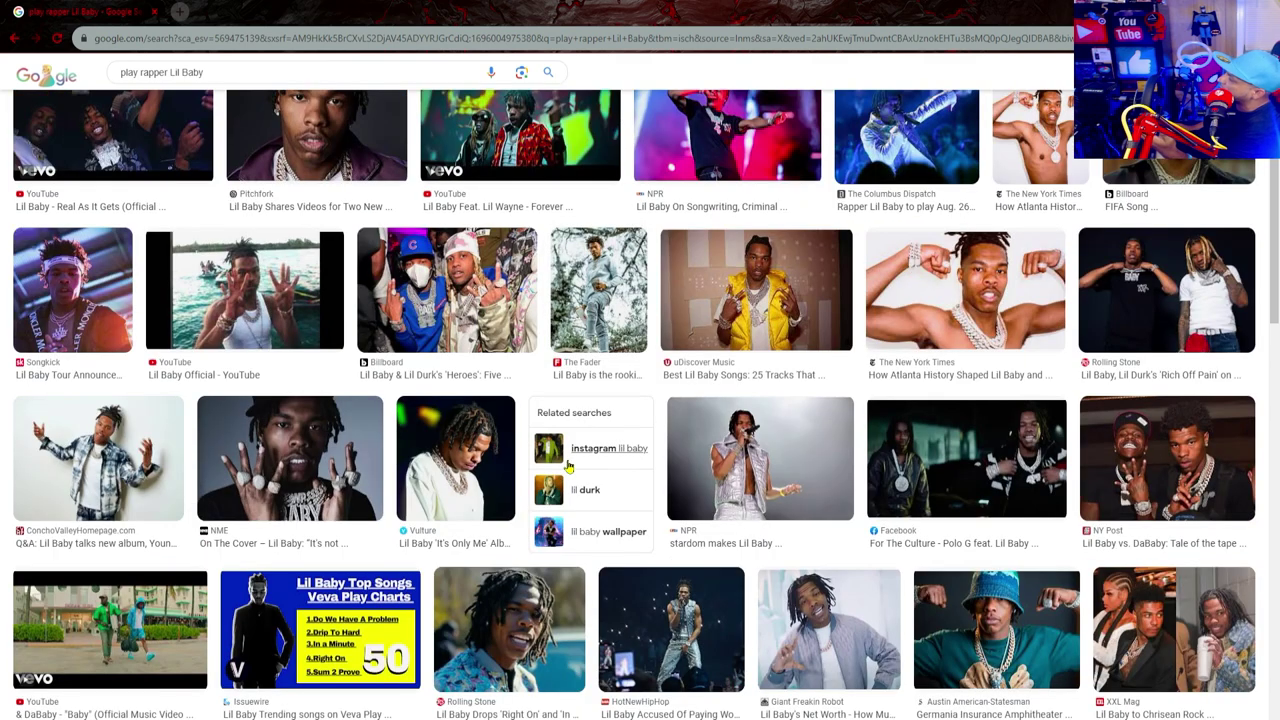
{"action": "left_click", "coordinate": [288, 466]}
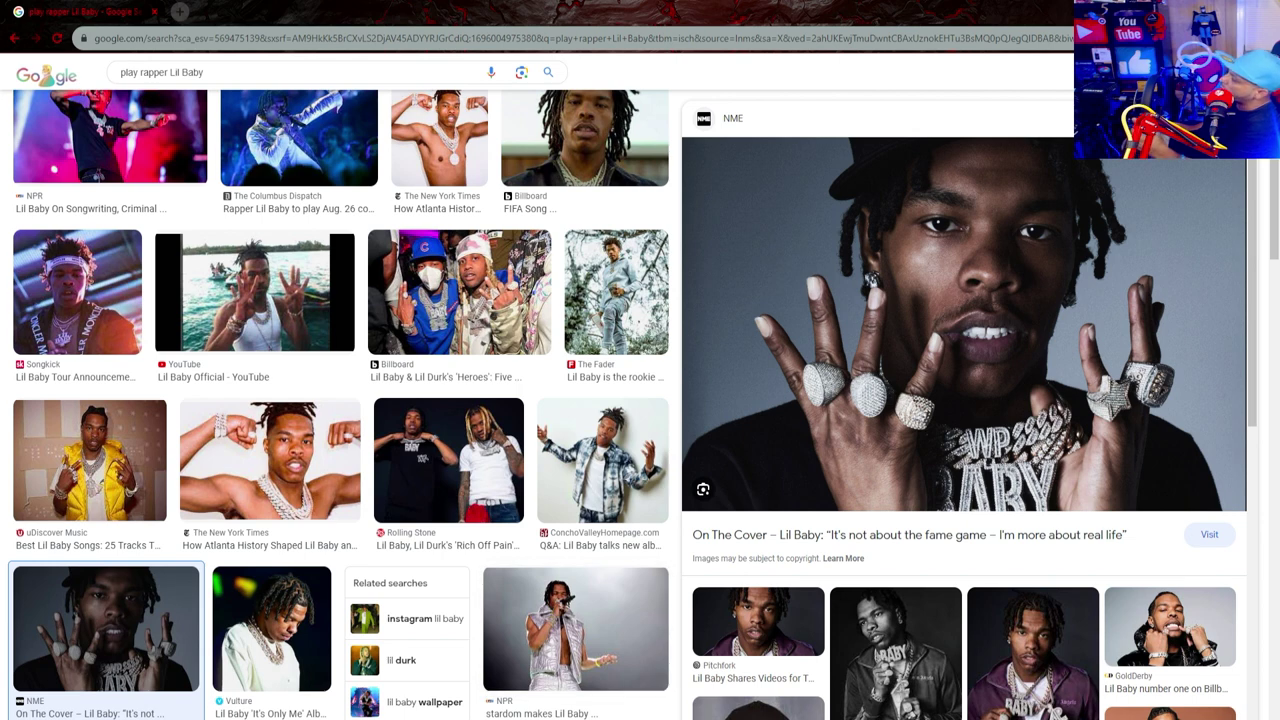
{"action": "mouse_move", "coordinate": [357, 719]}
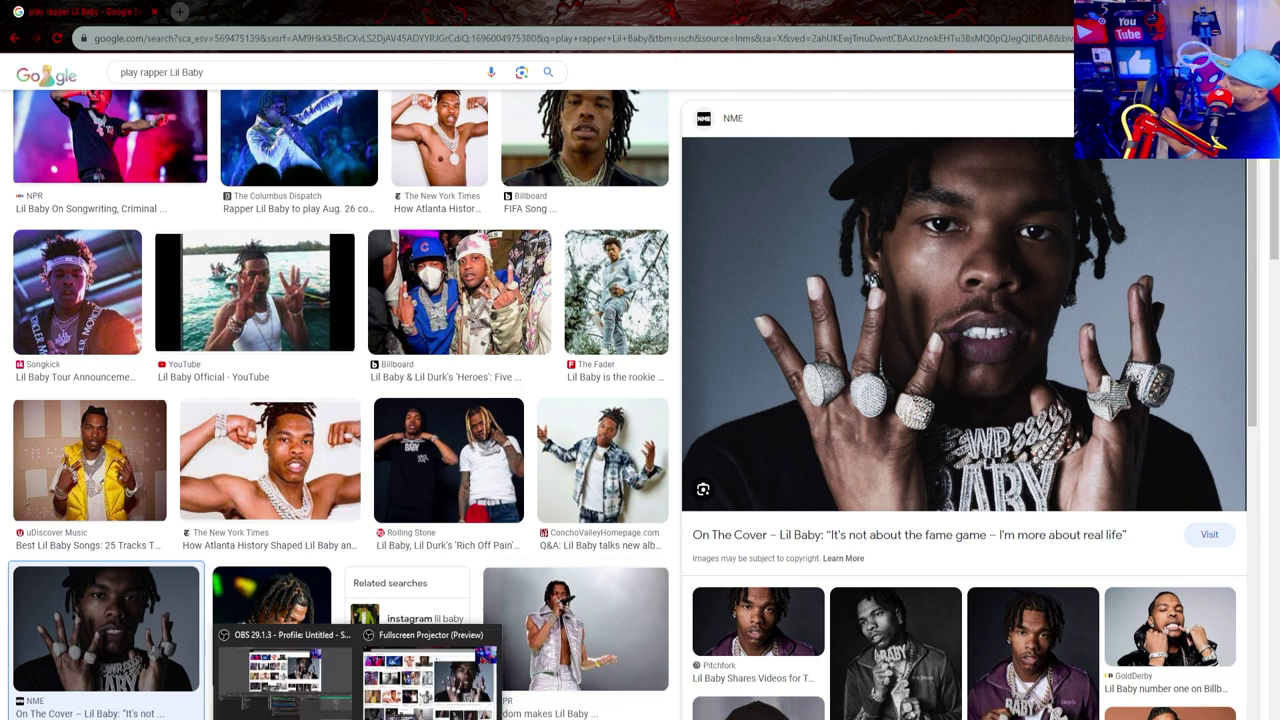
{"action": "left_click", "coordinate": [322, 682]}
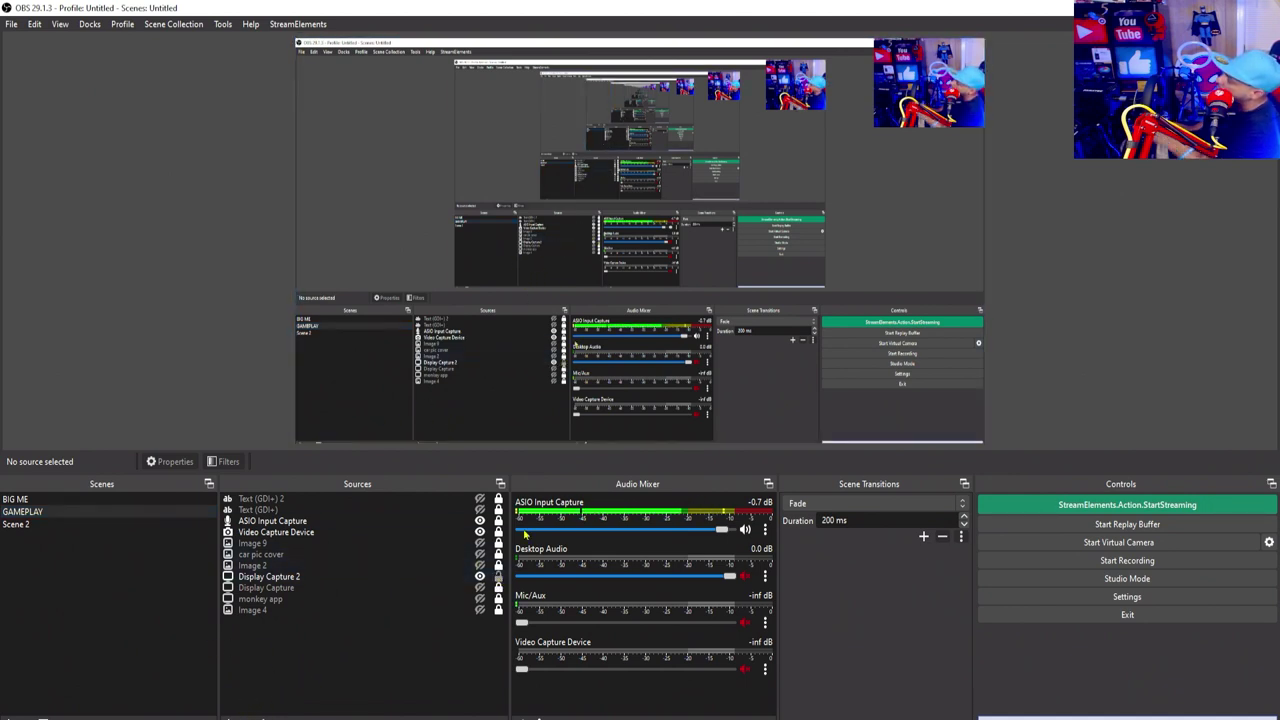
Lock Display Capture 2 in GAMEPLAY and begin adding a new Window Capture source
{"action": "left_click", "coordinate": [611, 407]}
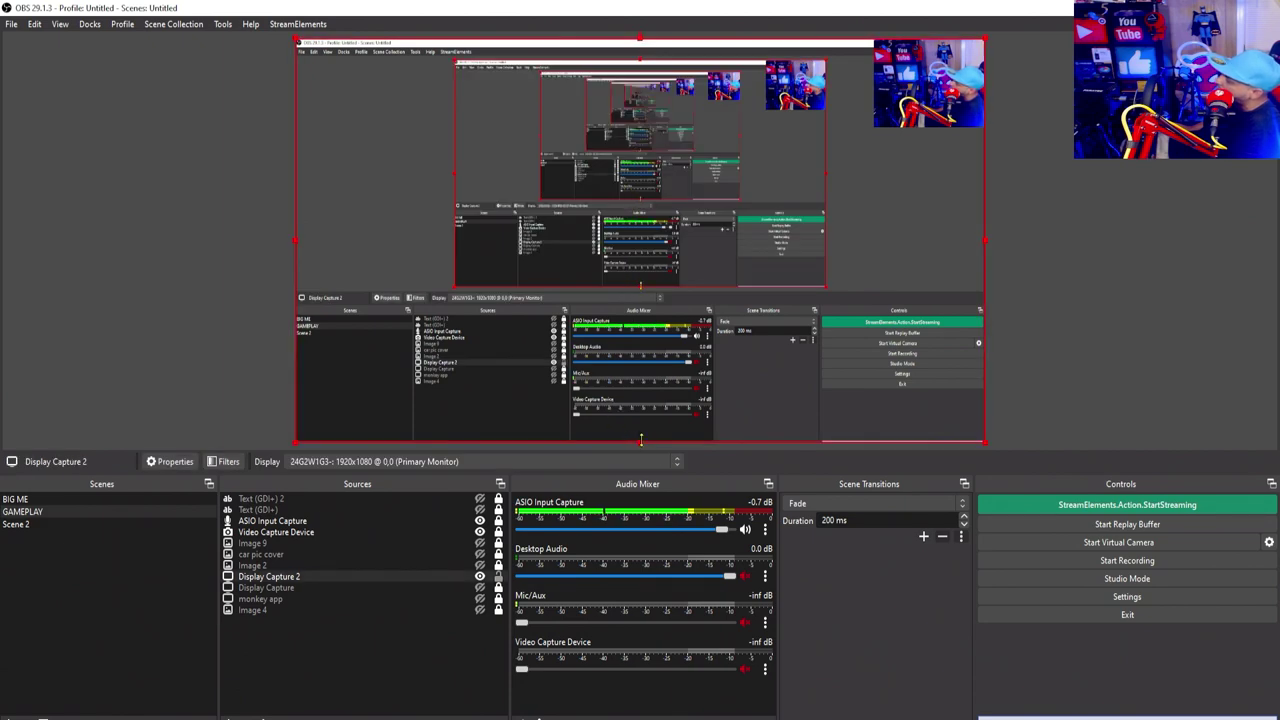
{"action": "left_click_drag", "start_coordinate": [642, 445], "coordinate": [634, 447]}
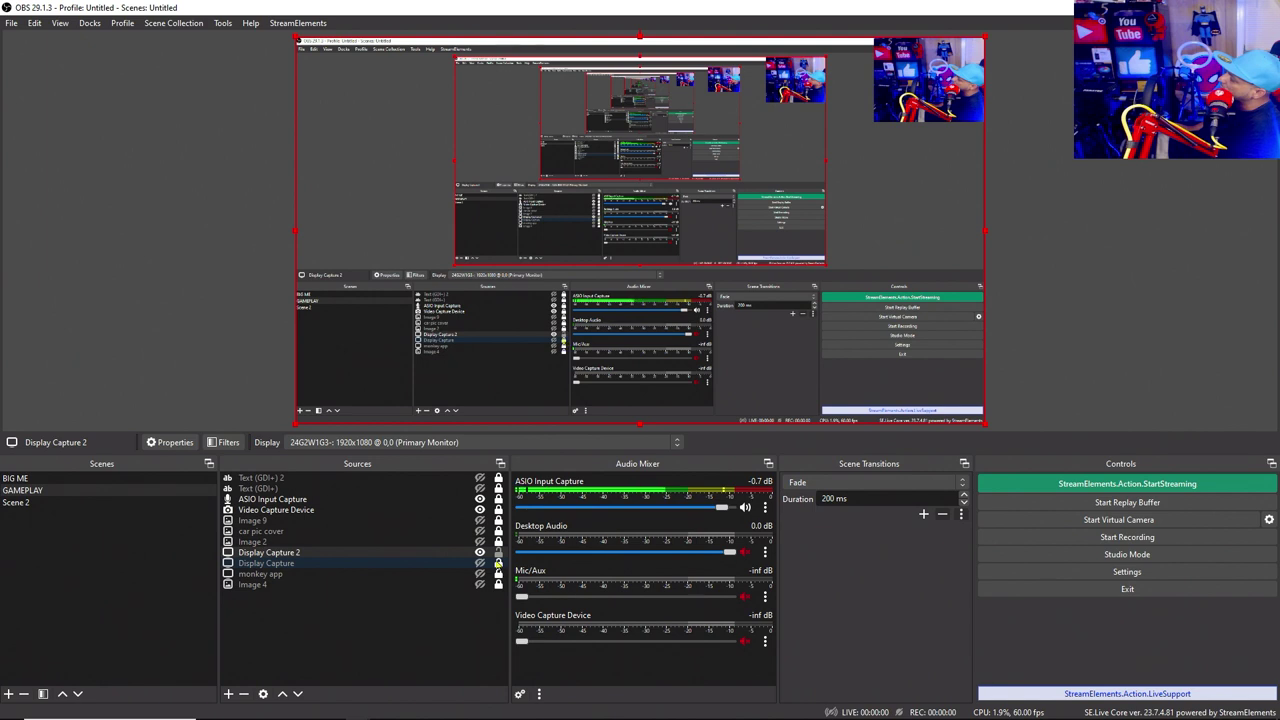
{"action": "left_click", "coordinate": [498, 554]}
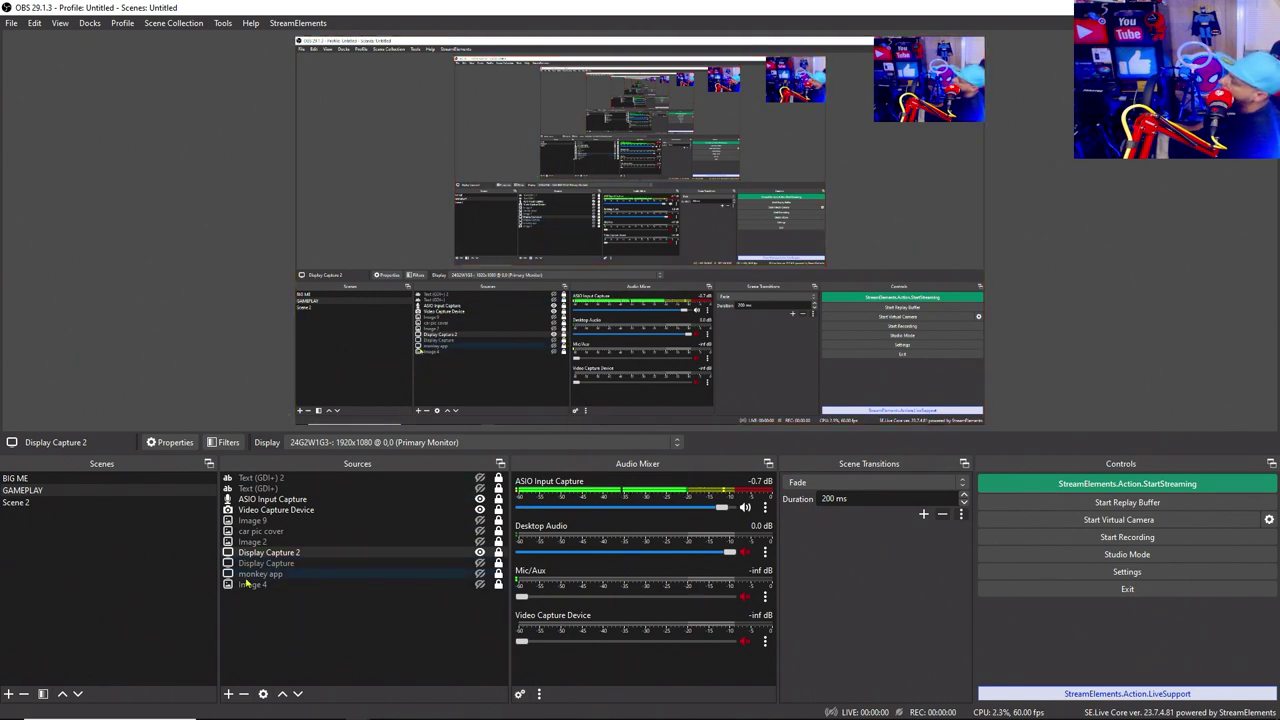
{"action": "left_click", "coordinate": [229, 699]}
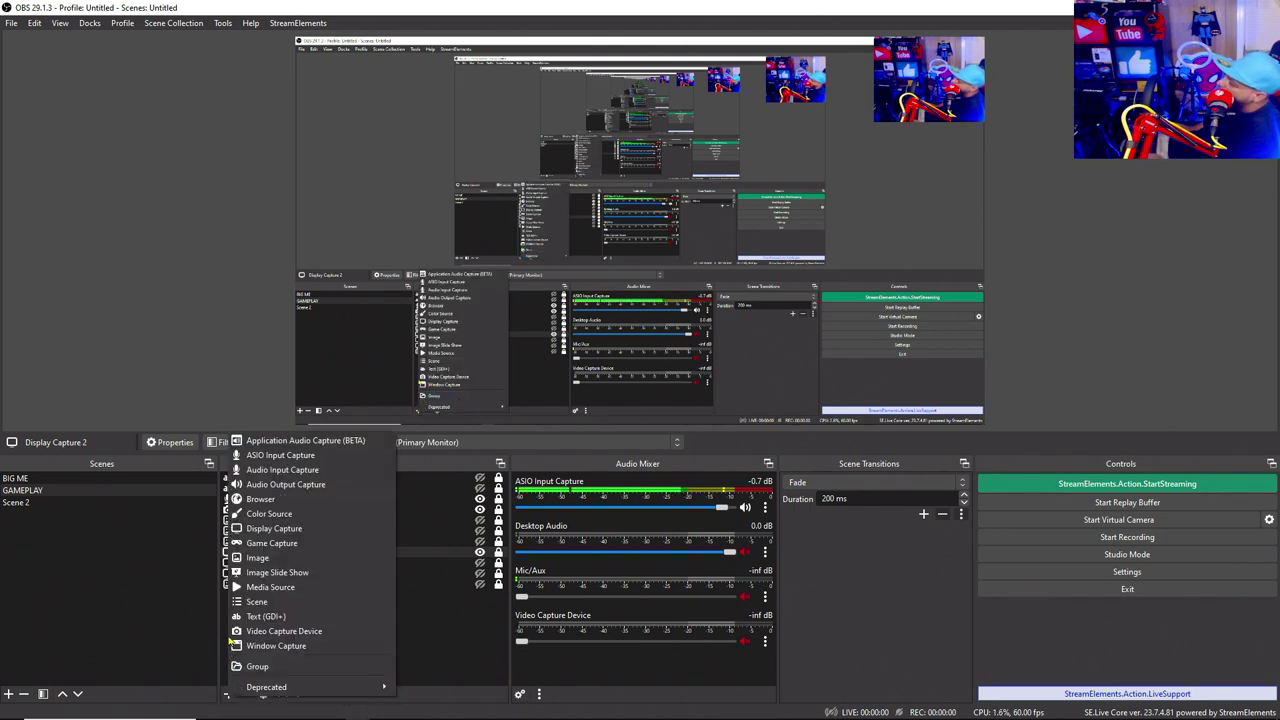
{"action": "left_click", "coordinate": [289, 648]}
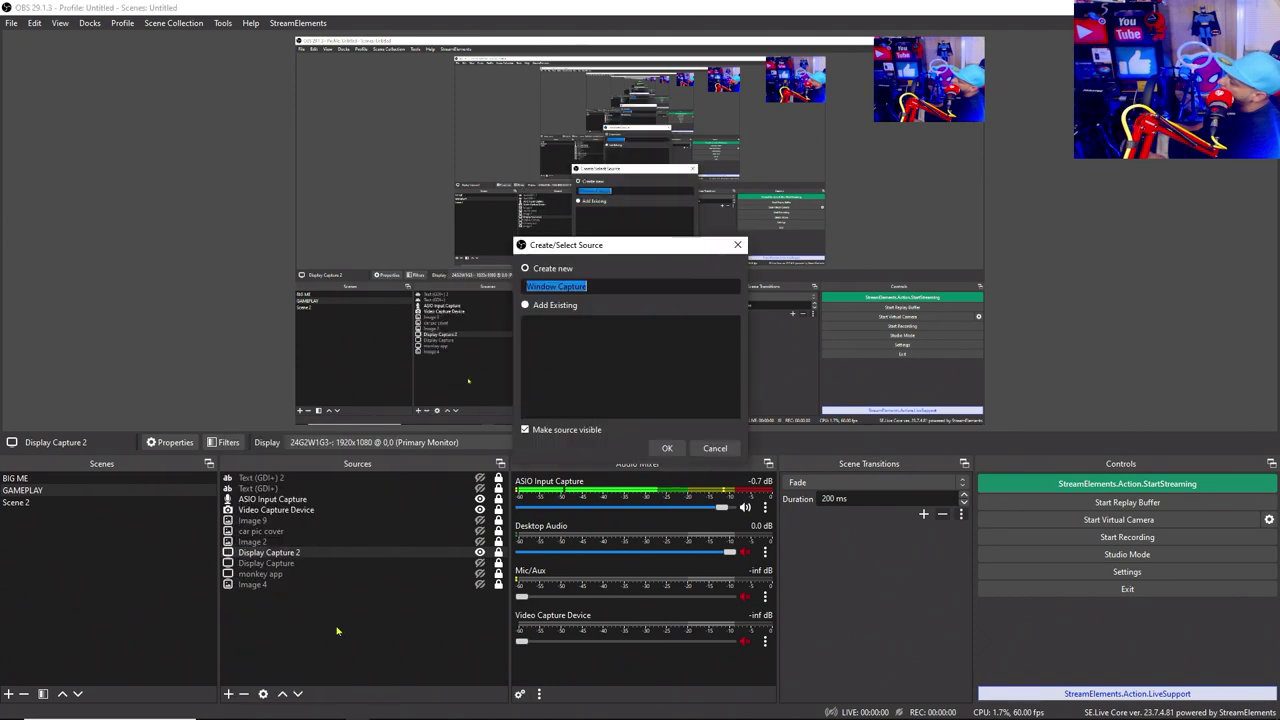
Create the Window Capture on the Chrome 'play rapper Lil Baby' window and place OBS beside the browser
{"action": "left_click", "coordinate": [668, 448]}
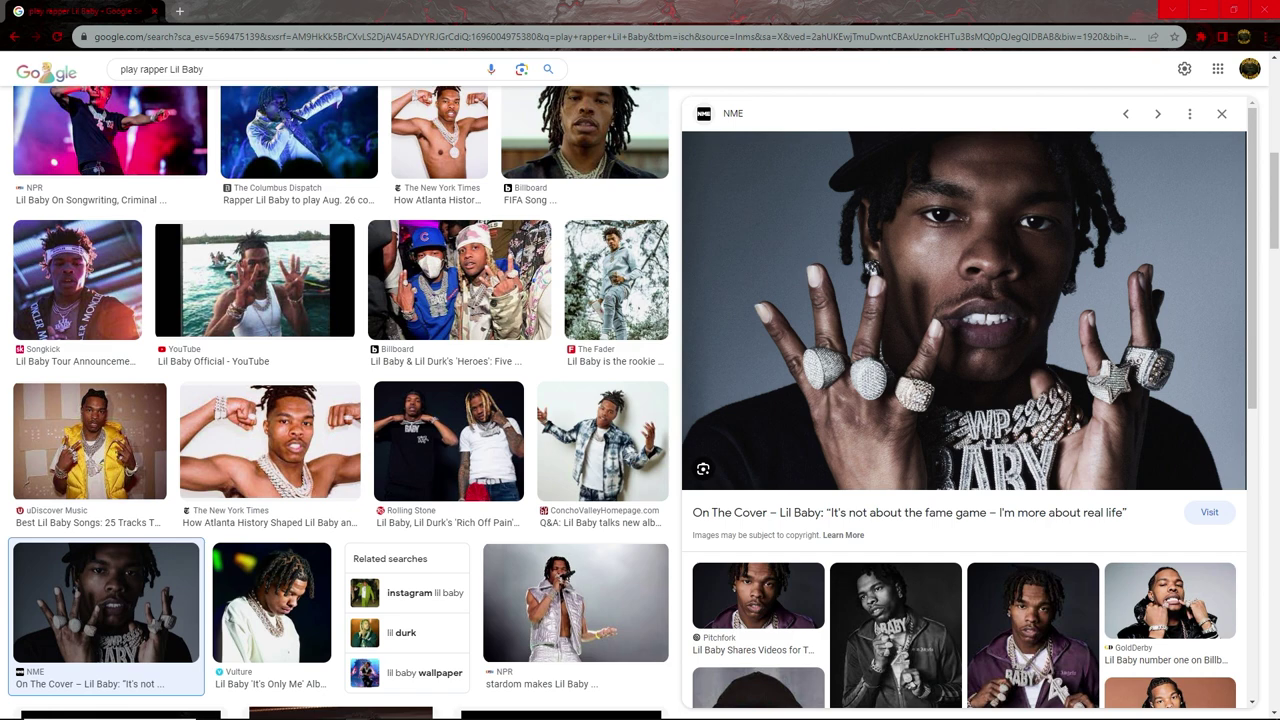
{"action": "left_click_drag", "start_coordinate": [2, 463], "coordinate": [717, 463]}
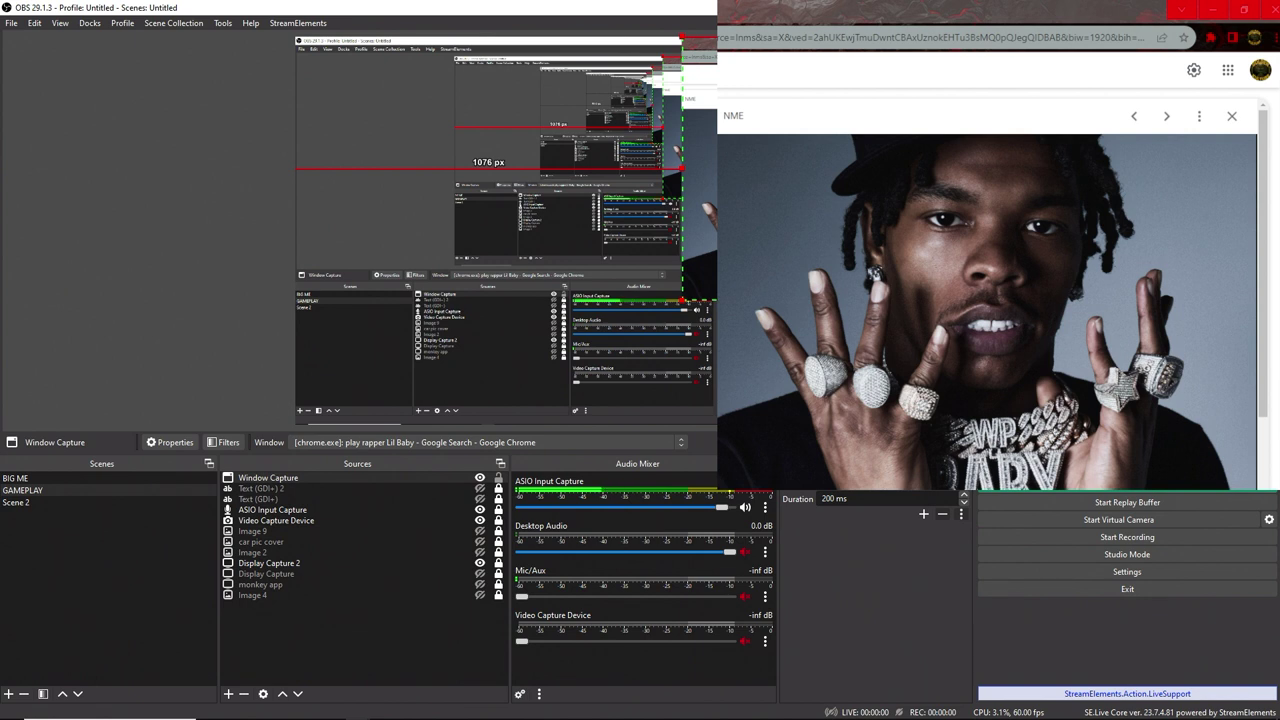
Shrink the Chrome window to the Lil Baby photo and enlarge its capture in the top-right
{"action": "left_click_drag", "start_coordinate": [1223, 148], "coordinate": [1219, 148]}
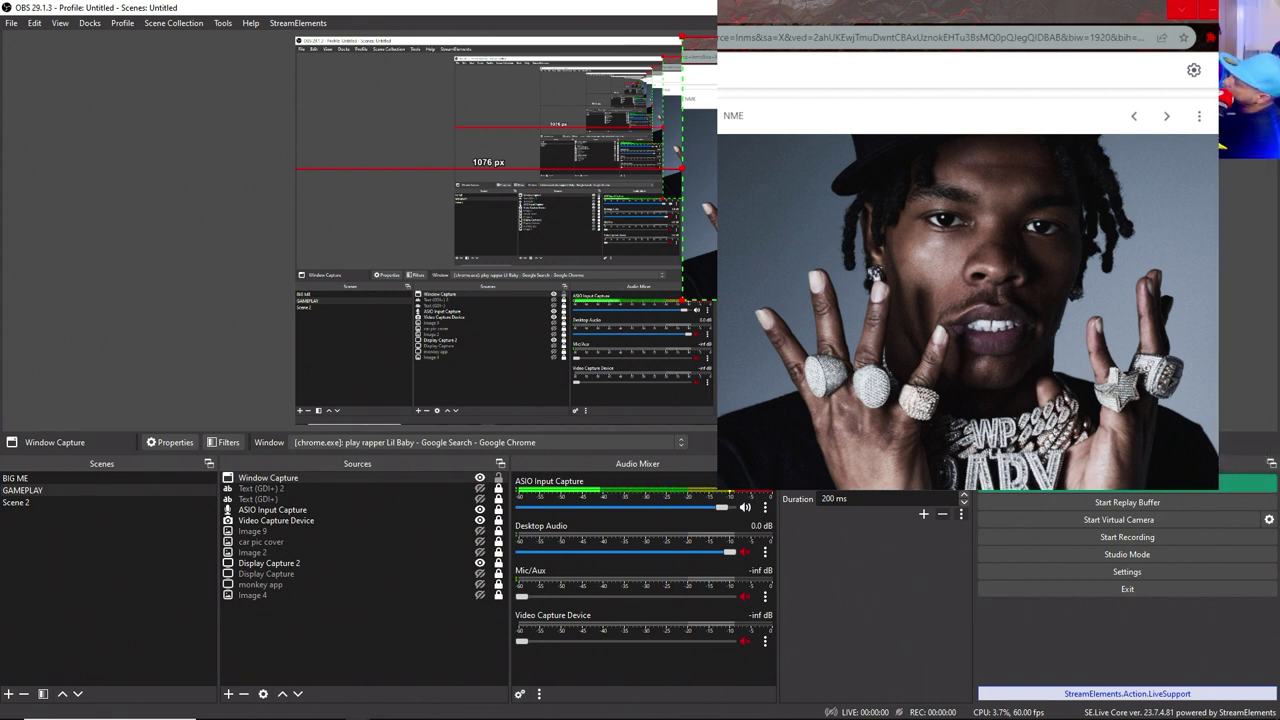
{"action": "left_click_drag", "start_coordinate": [811, 2], "coordinate": [875, 1]}
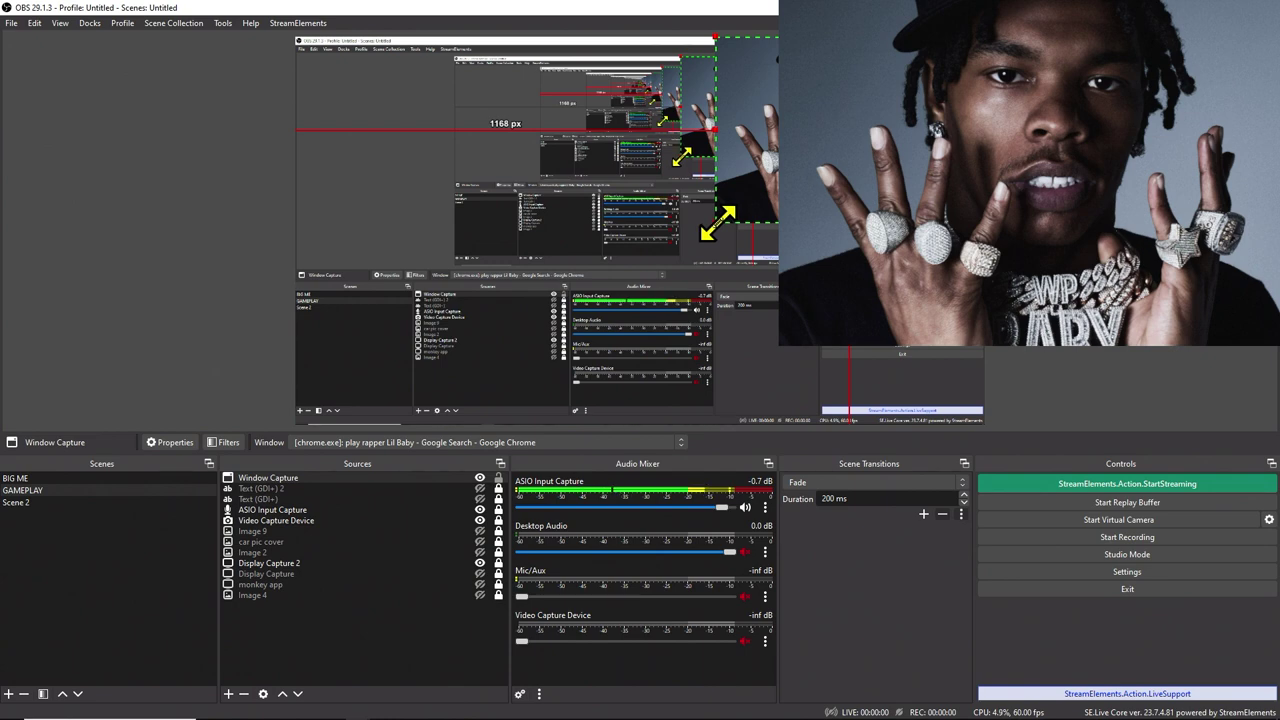
{"action": "left_click_drag", "start_coordinate": [712, 228], "coordinate": [808, 162]}
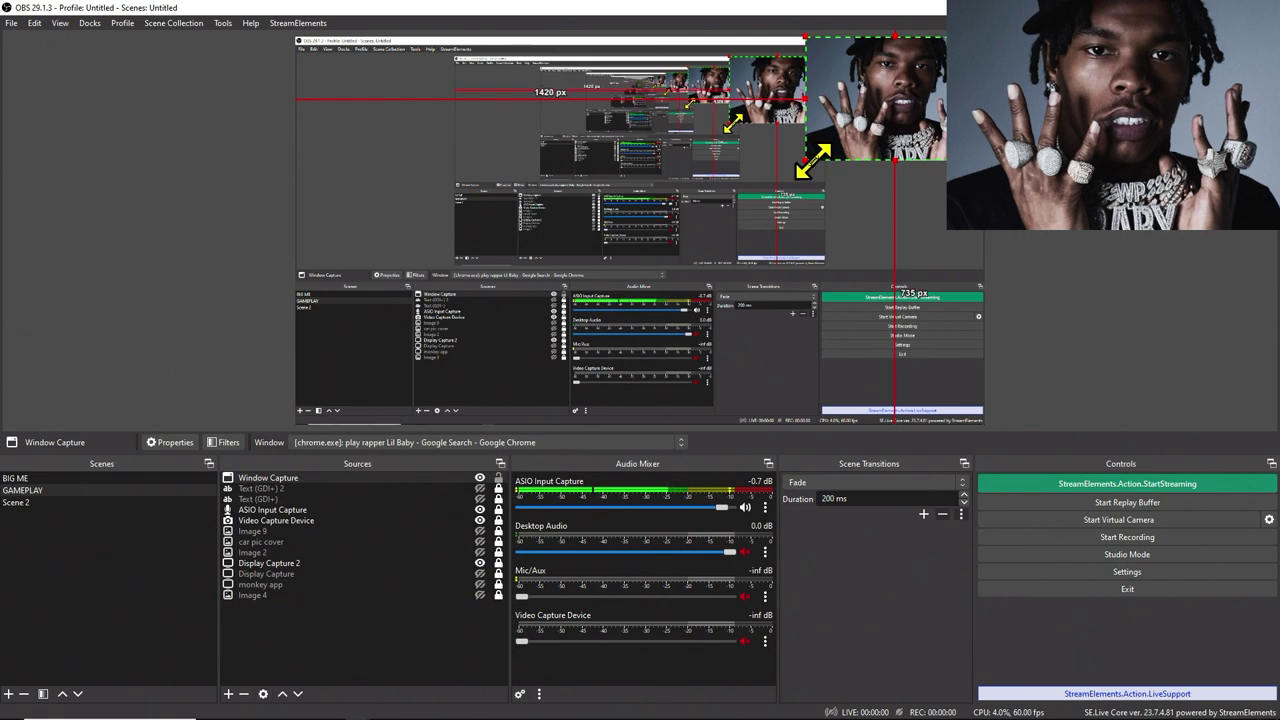
{"action": "left_click", "coordinate": [180, 308]}
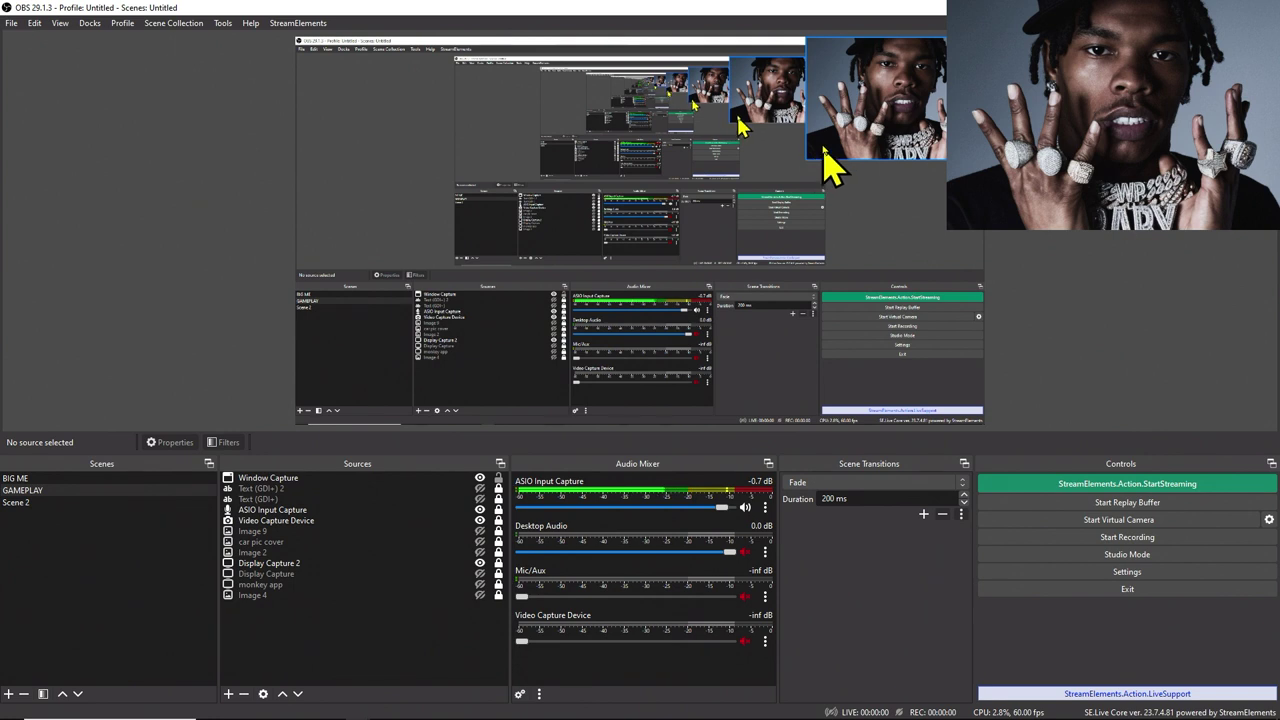
{"action": "left_click", "coordinate": [845, 150]}
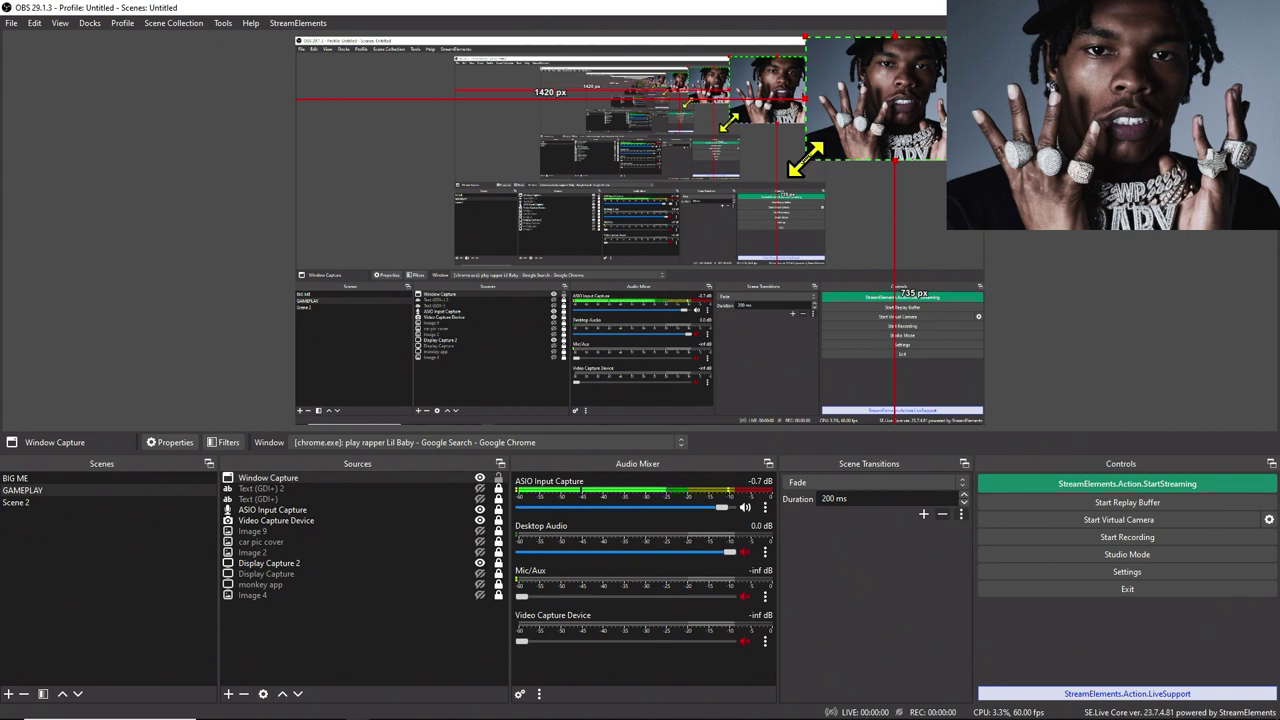
Apply a Transform fit option to the Window Capture so the whole Lil Baby photo shows top-right
{"action": "right_click", "coordinate": [365, 475]}
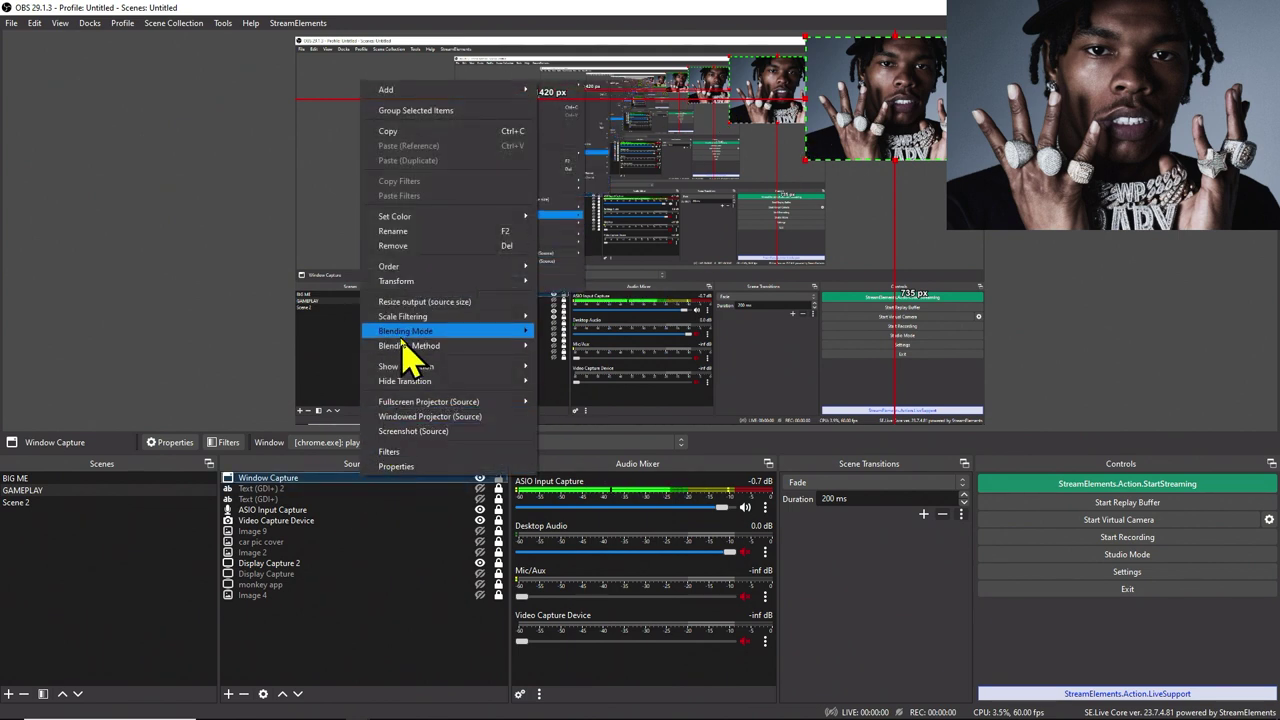
{"action": "mouse_move", "coordinate": [418, 284]}
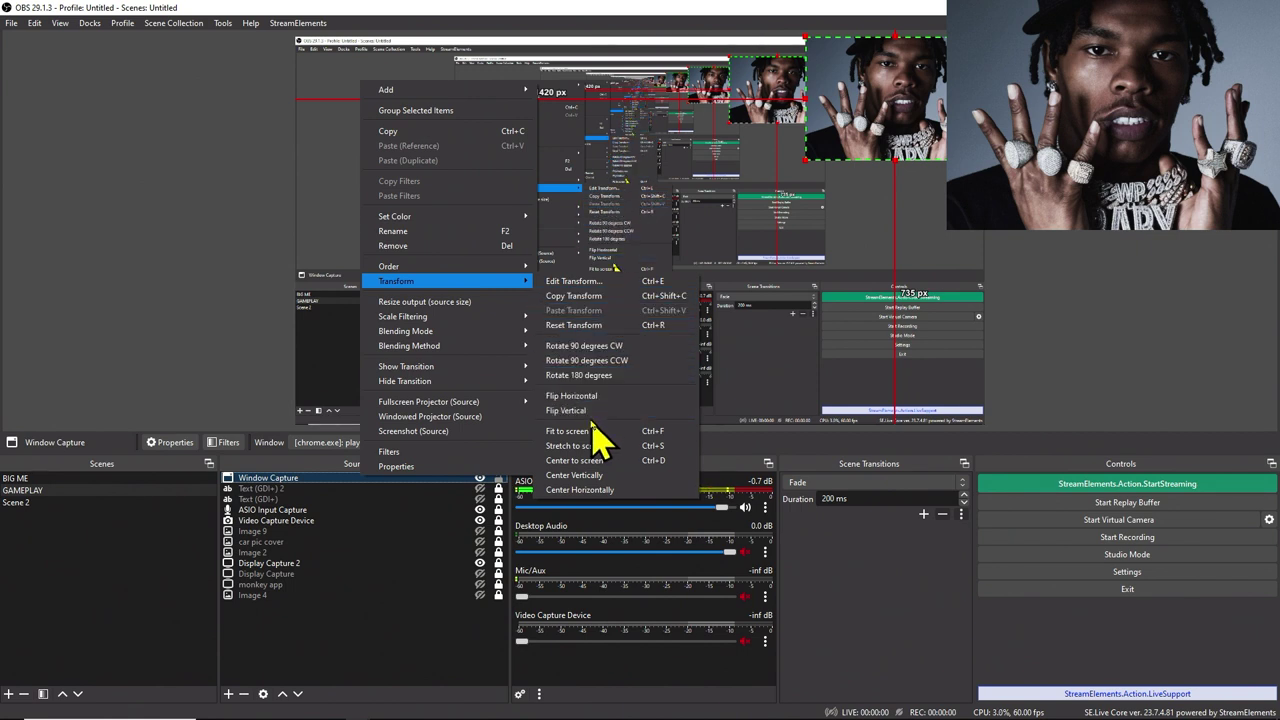
{"action": "left_click", "coordinate": [576, 447]}
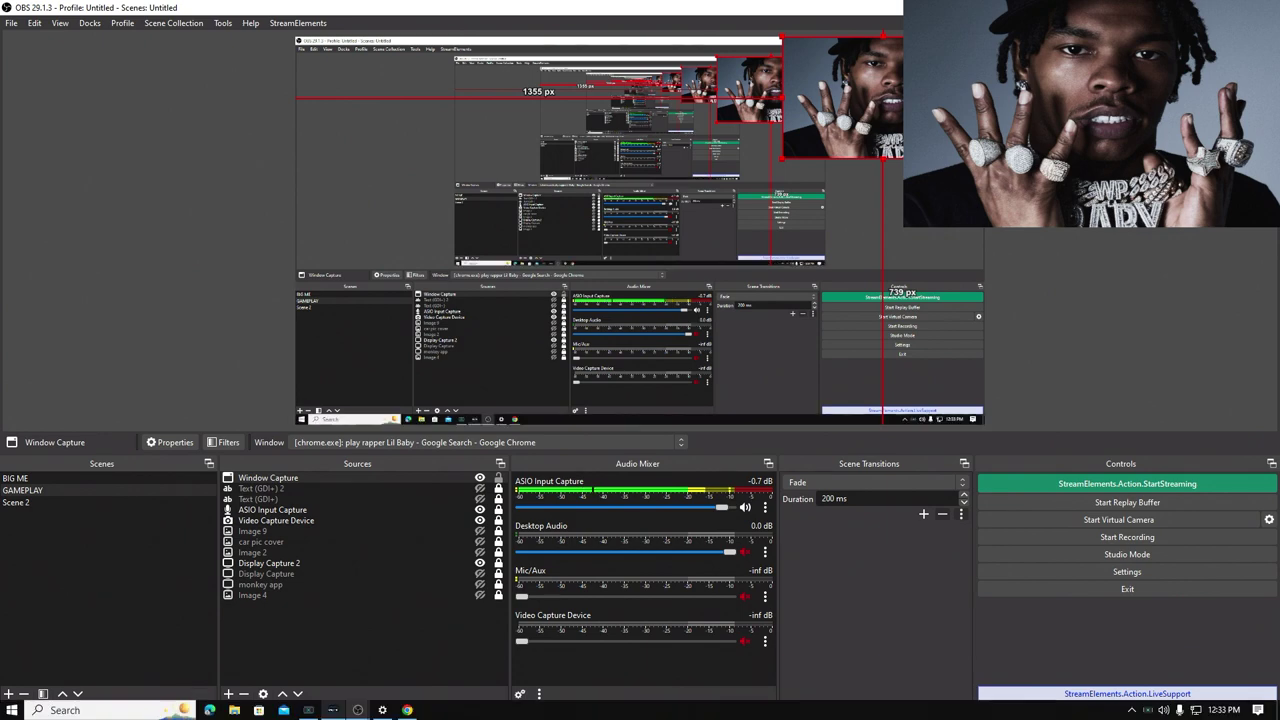
In Chrome, close the Lil Baby image preview and go back to the previous results
{"action": "left_click", "coordinate": [407, 710]}
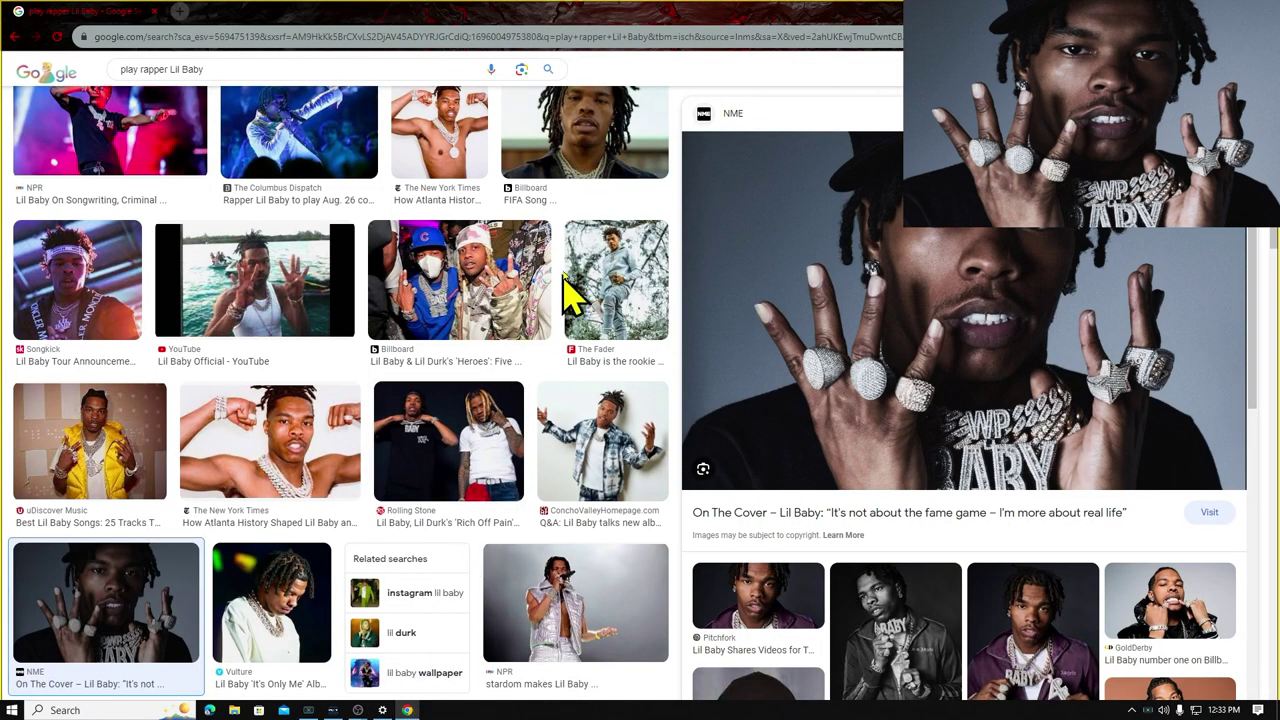
{"action": "mouse_move", "coordinate": [394, 713]}
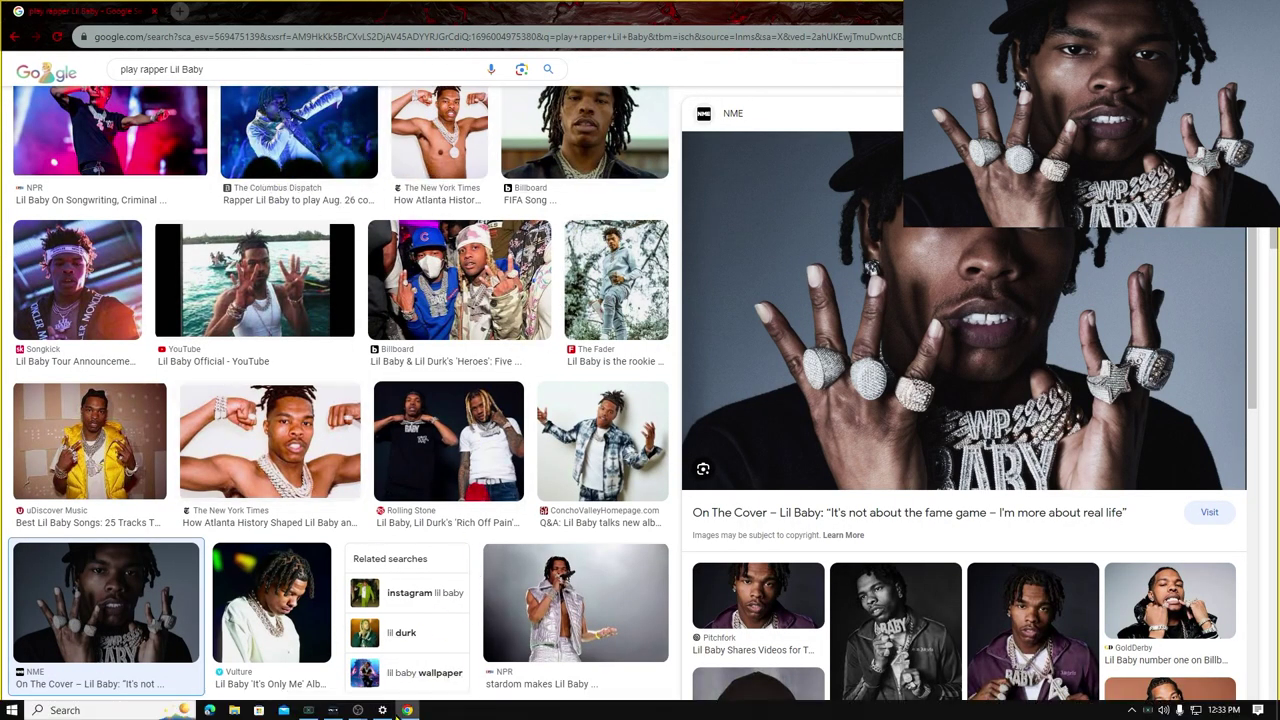
{"action": "left_click", "coordinate": [15, 37]}
{"action": "left_click", "coordinate": [15, 37]}
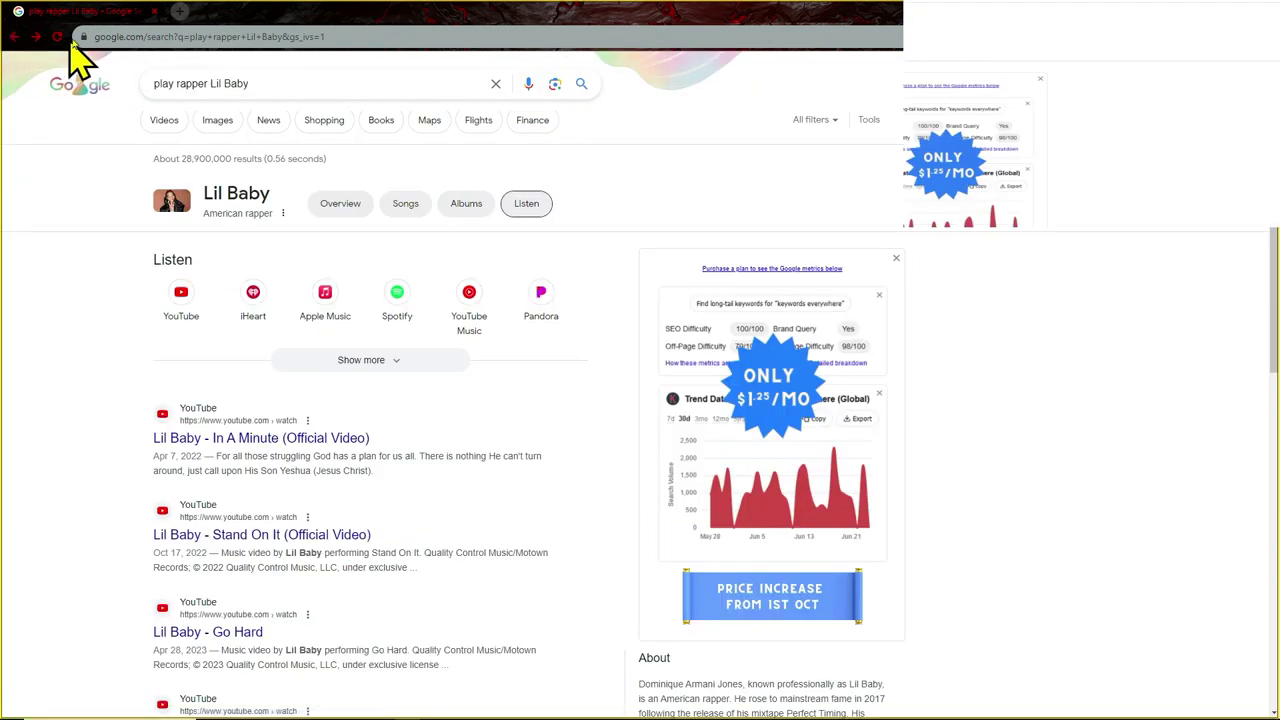
Voice-search 'rapper Remy Ma', open the Love & Hip Hop Wiki image, and return to OBS
{"action": "left_click", "coordinate": [530, 86]}
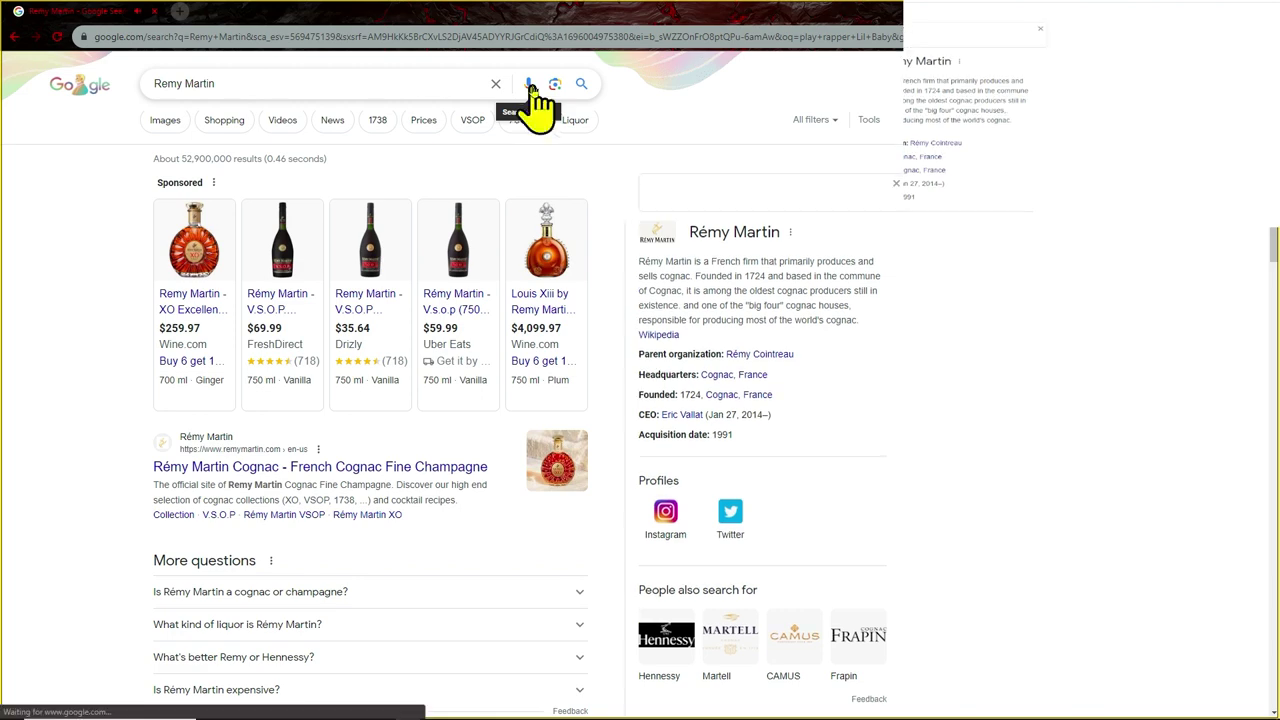
{"action": "left_click", "coordinate": [530, 86]}
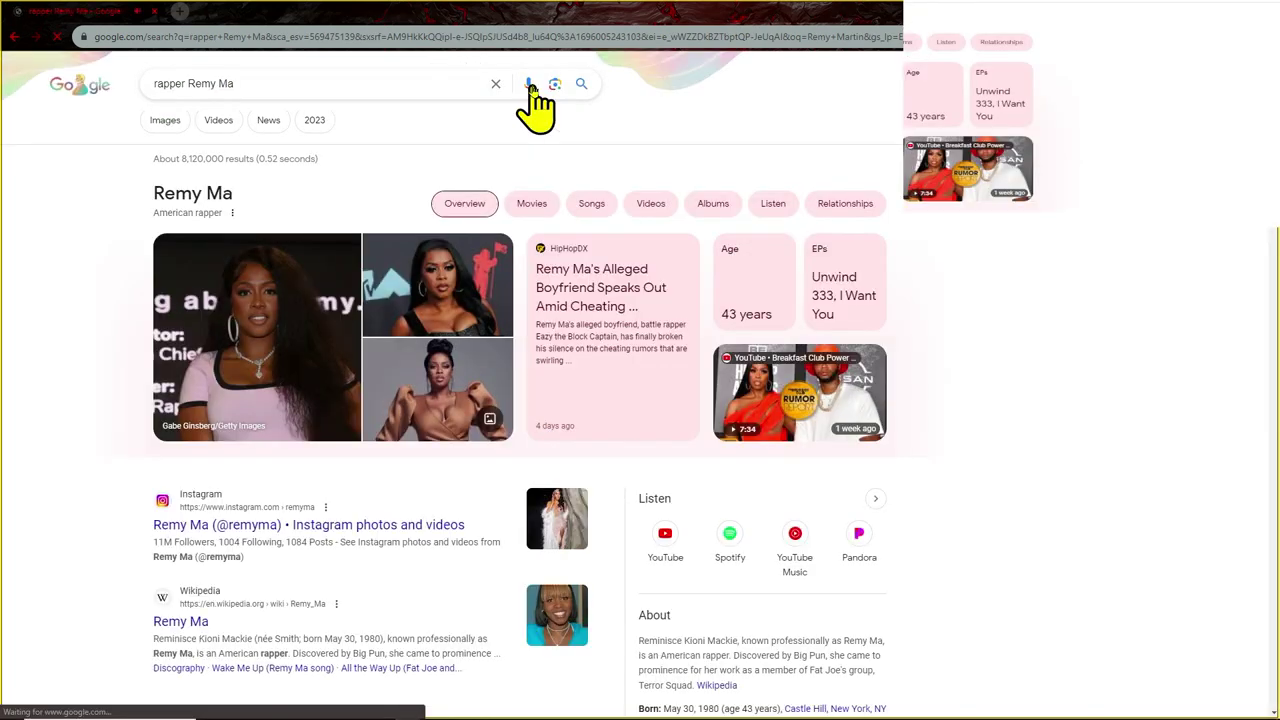
{"action": "left_click", "coordinate": [166, 121]}
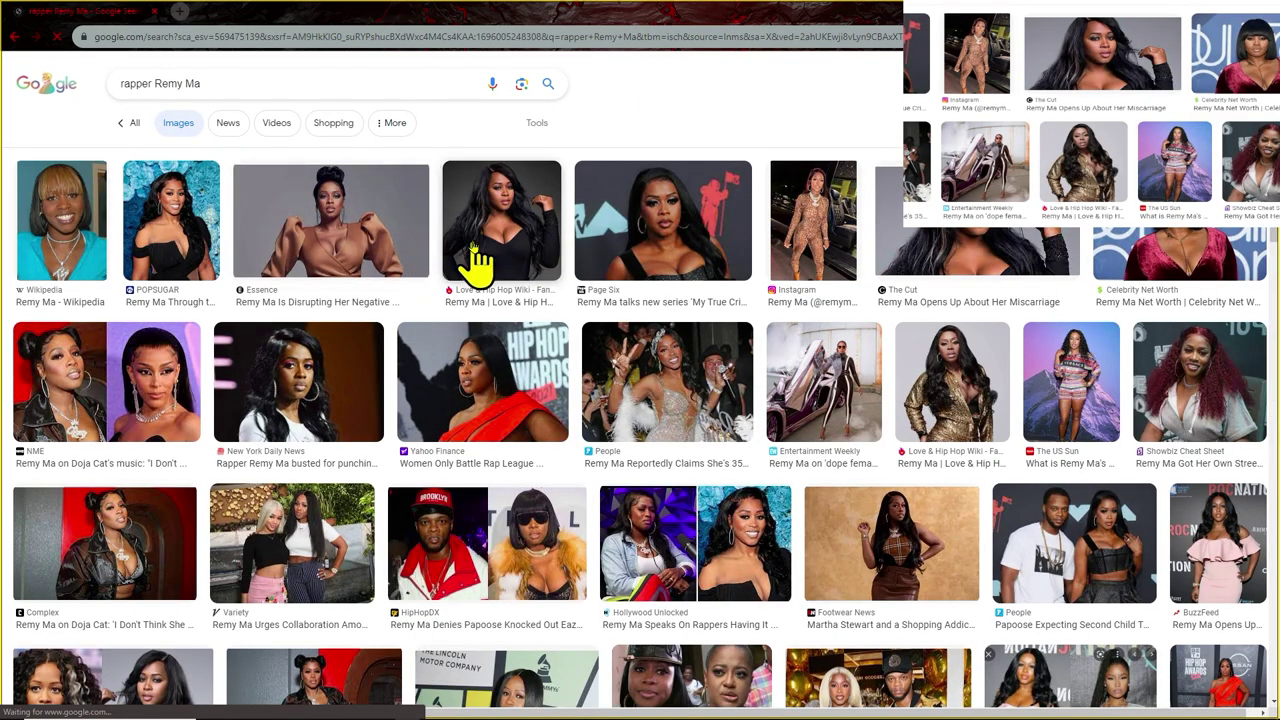
{"action": "left_click", "coordinate": [478, 262]}
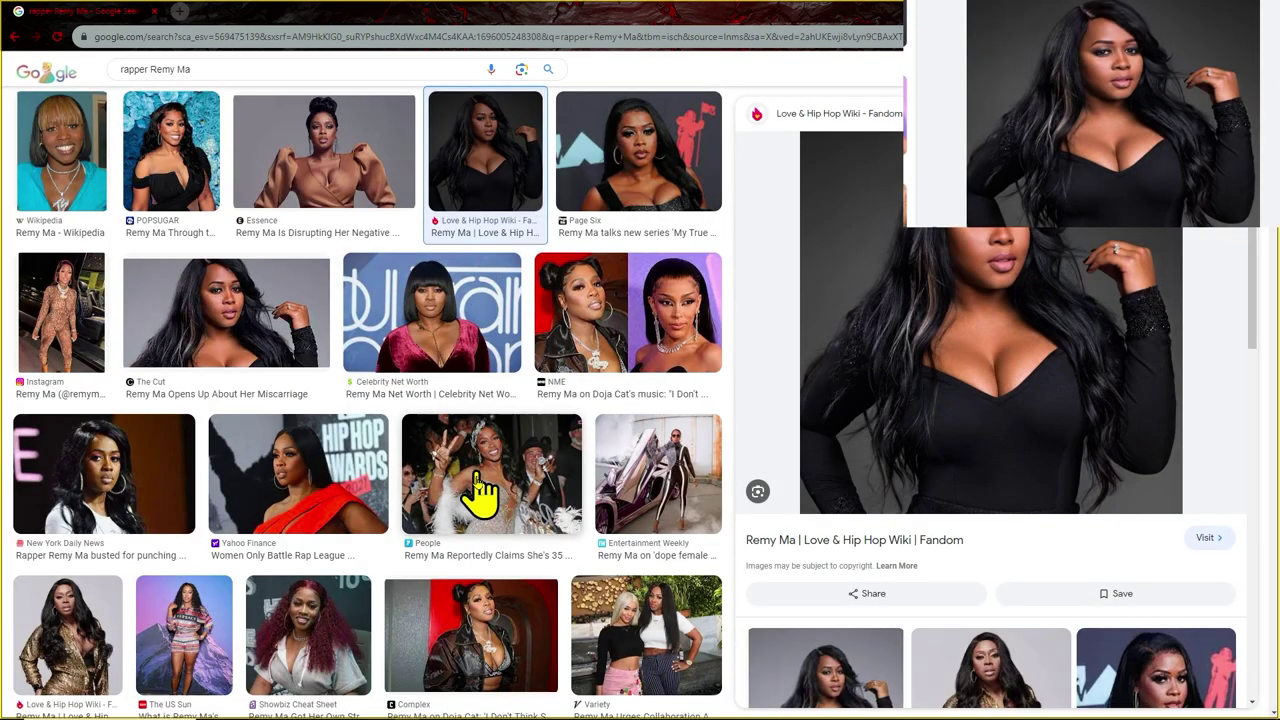
{"action": "mouse_move", "coordinate": [390, 718]}
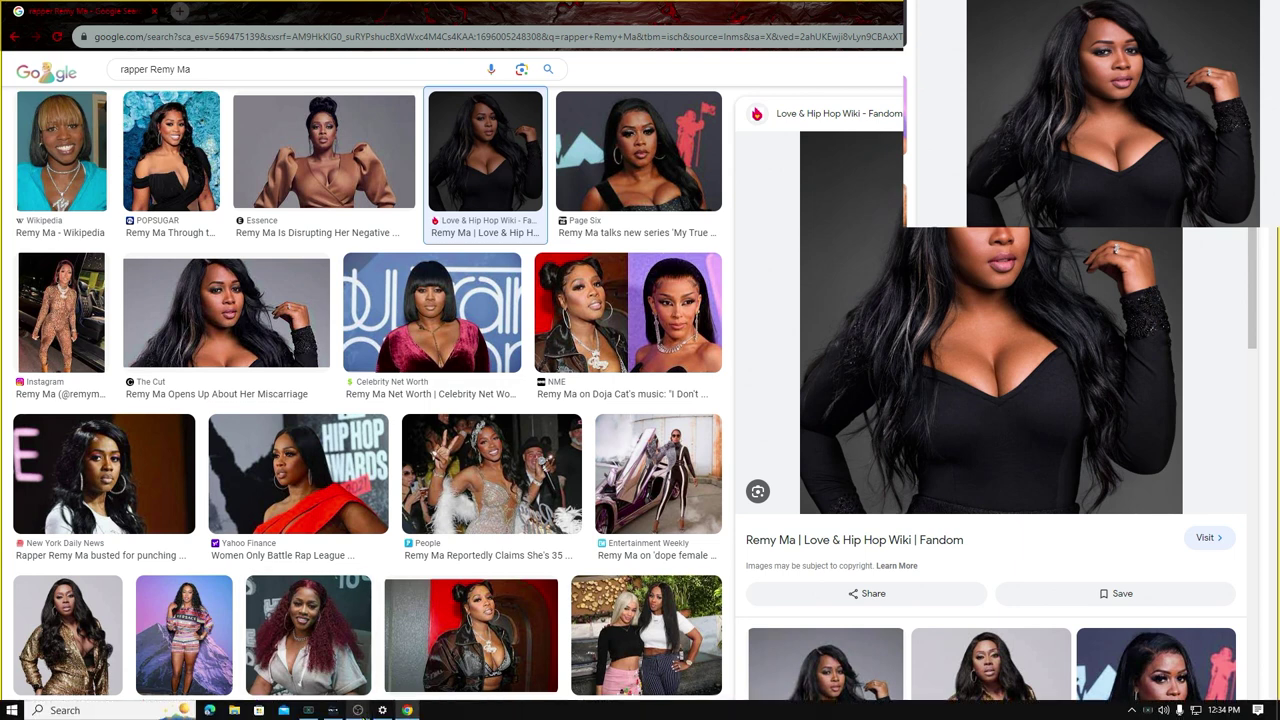
{"action": "left_click", "coordinate": [358, 710]}
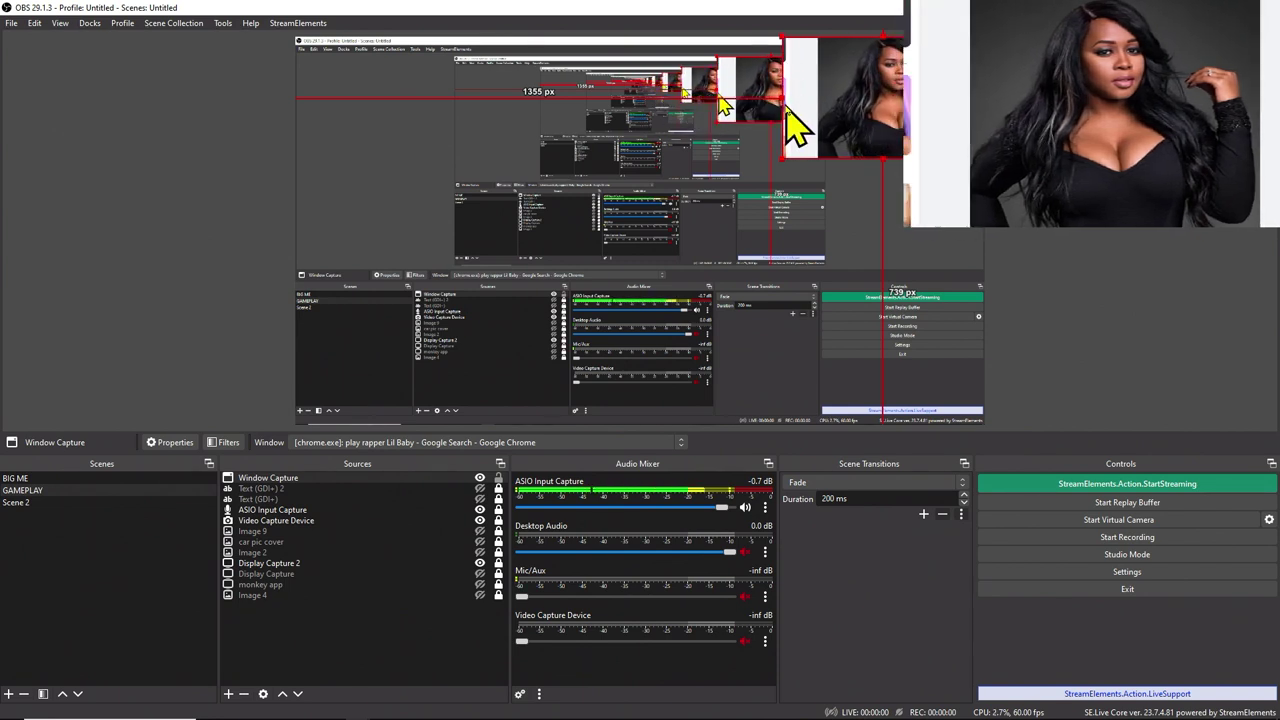
Stretch the Remy Ma capture wider, out to the right edge, and further down-left
{"action": "left_click_drag", "start_coordinate": [903, 100], "coordinate": [726, 100]}
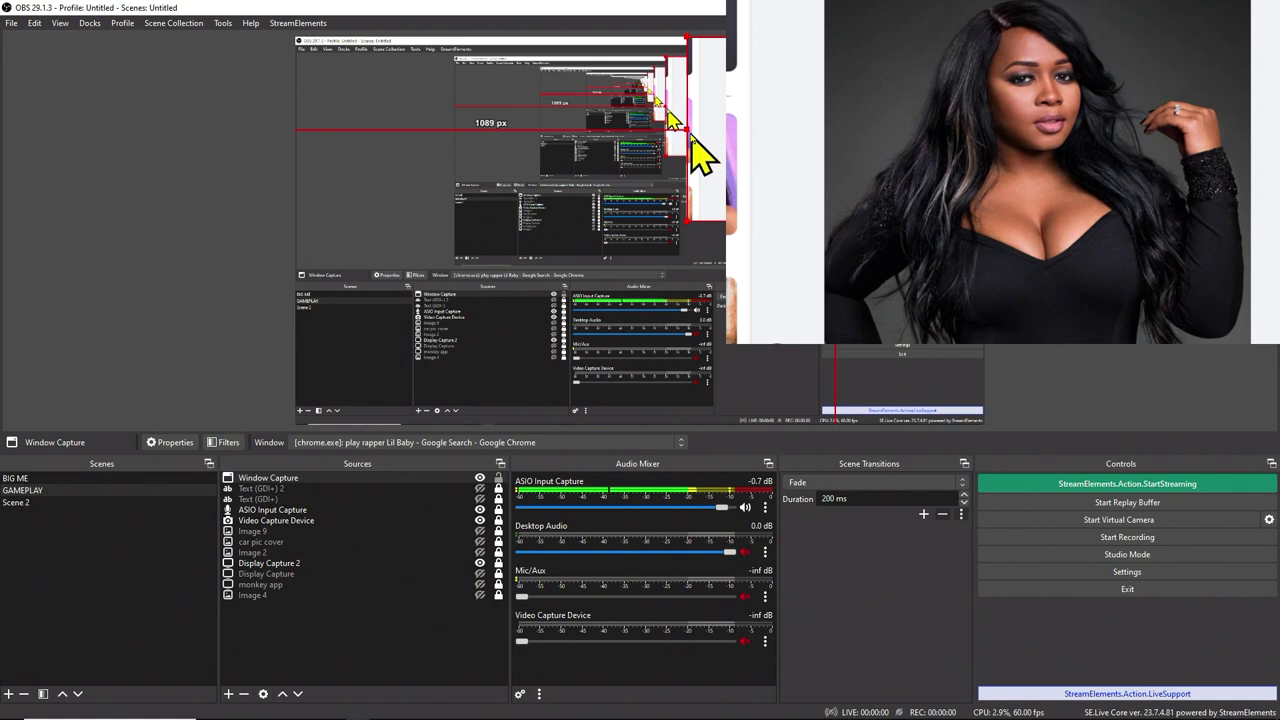
{"action": "left_click_drag", "start_coordinate": [689, 129], "coordinate": [720, 135]}
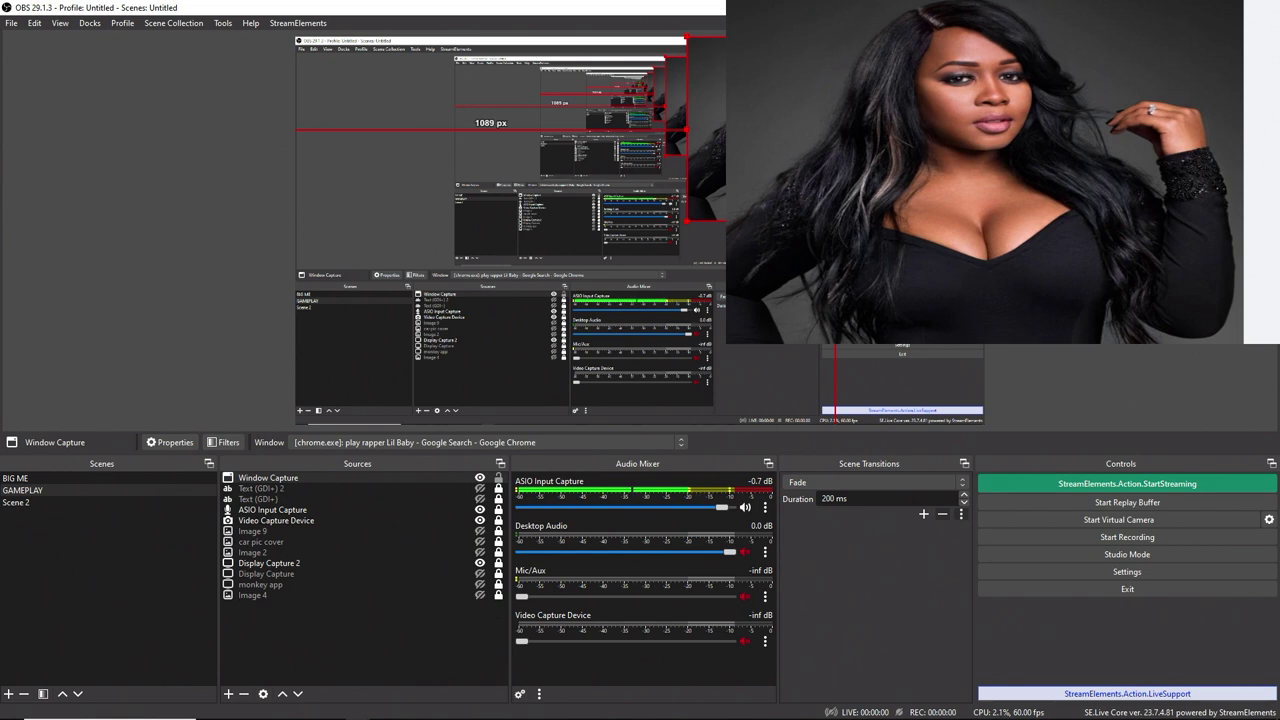
{"action": "left_click_drag", "start_coordinate": [720, 135], "coordinate": [732, 135]}
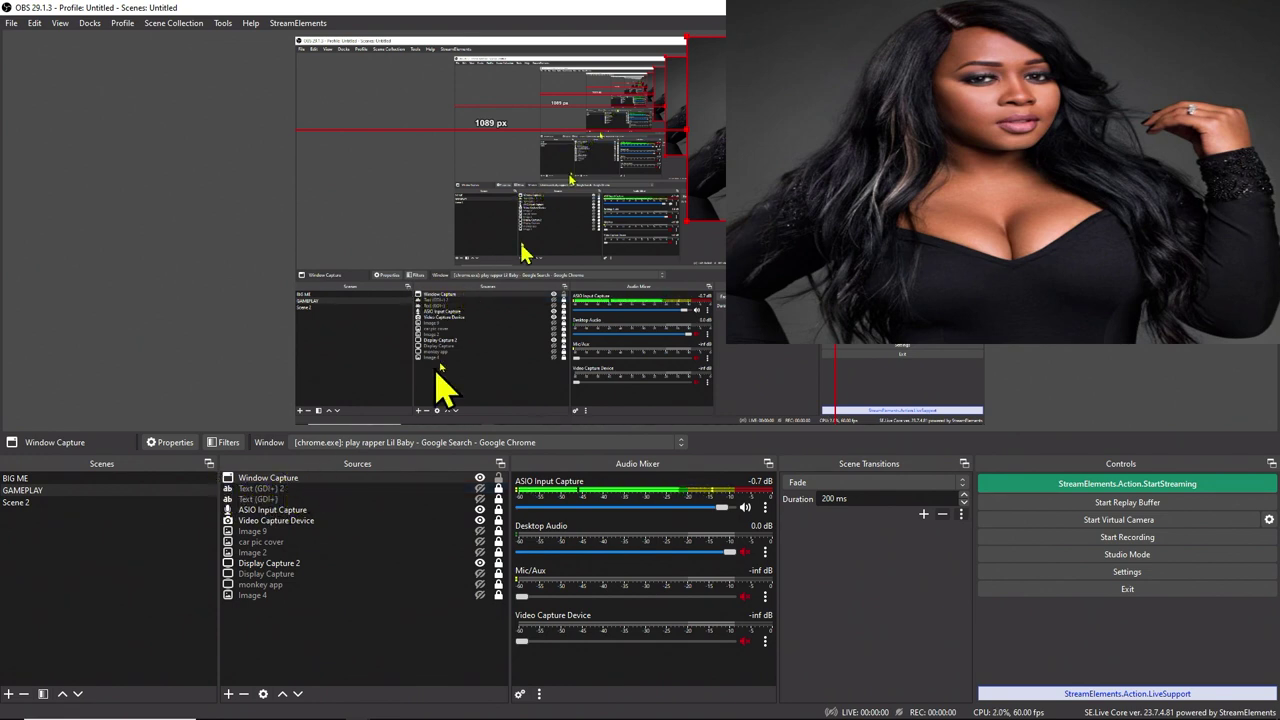
{"action": "left_click_drag", "start_coordinate": [686, 222], "coordinate": [638, 298]}
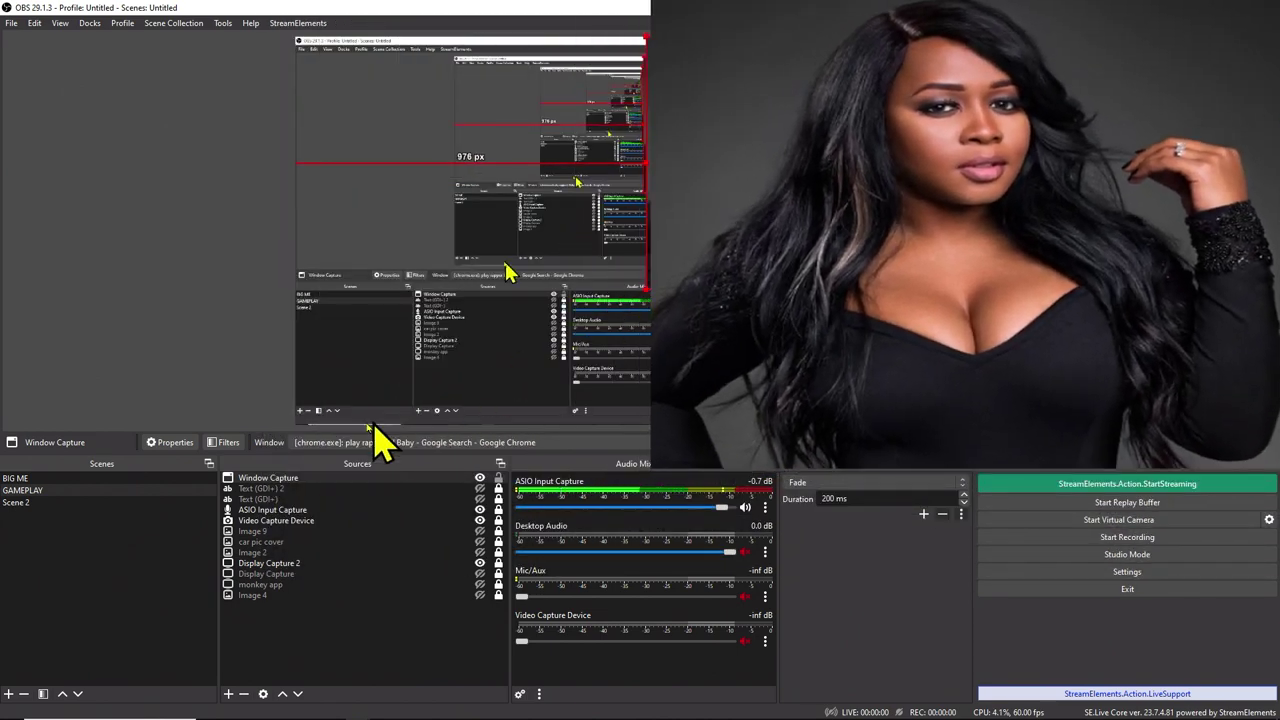
Remove the Window Capture source from GAMEPLAY and switch to the BIG ME scene
{"action": "right_click", "coordinate": [170, 492]}
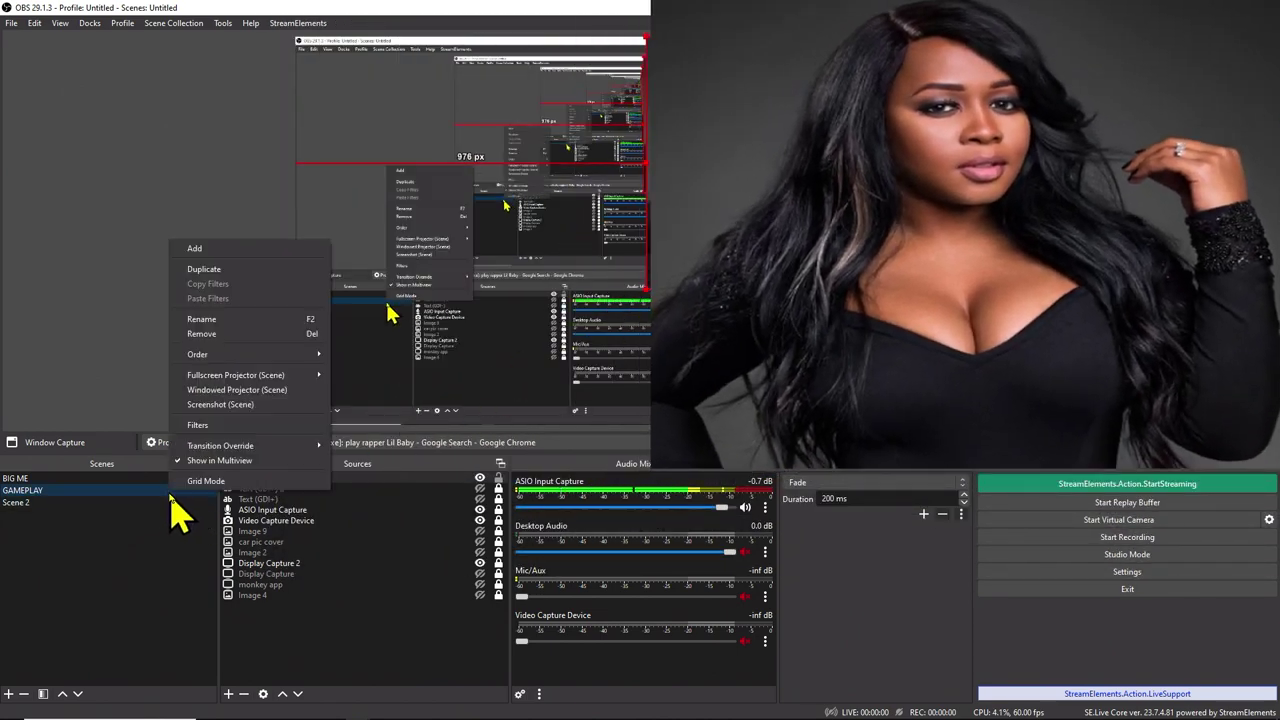
{"action": "left_click", "coordinate": [356, 488]}
{"action": "right_click", "coordinate": [348, 478]}
{"action": "left_click", "coordinate": [330, 481]}
{"action": "right_click", "coordinate": [330, 481]}
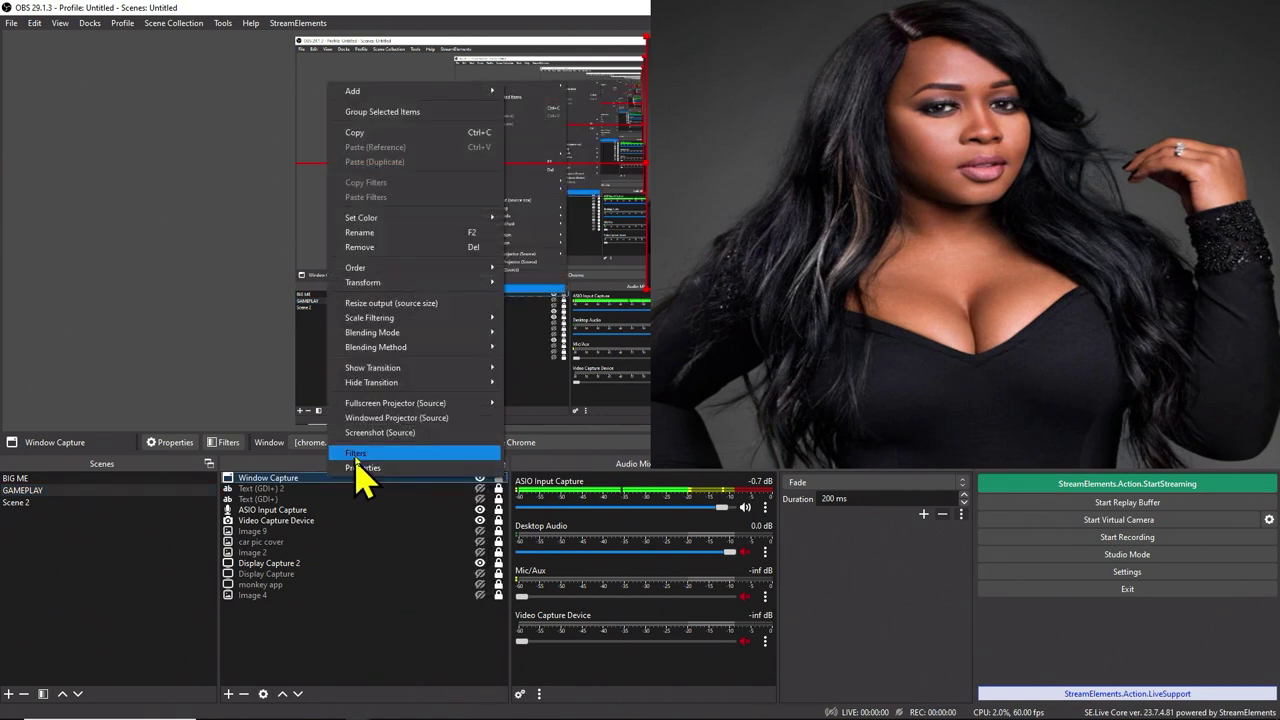
{"action": "mouse_move", "coordinate": [381, 289]}
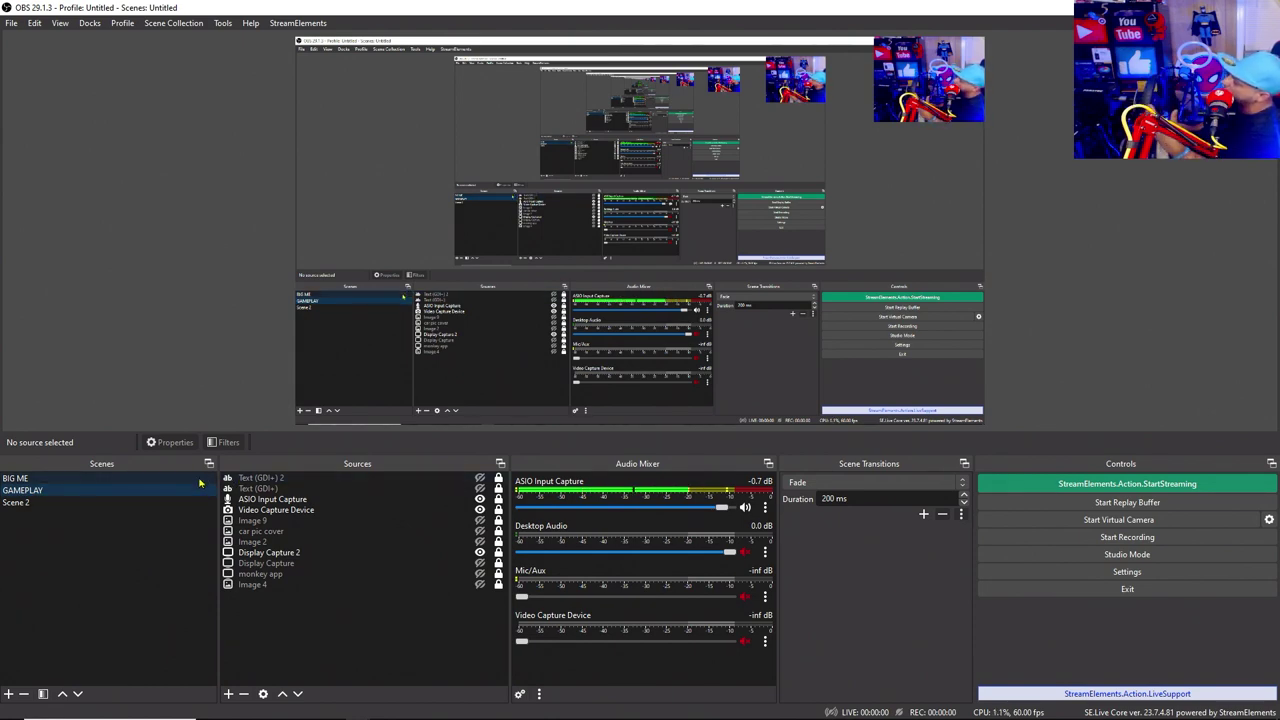
{"action": "left_click", "coordinate": [197, 481]}
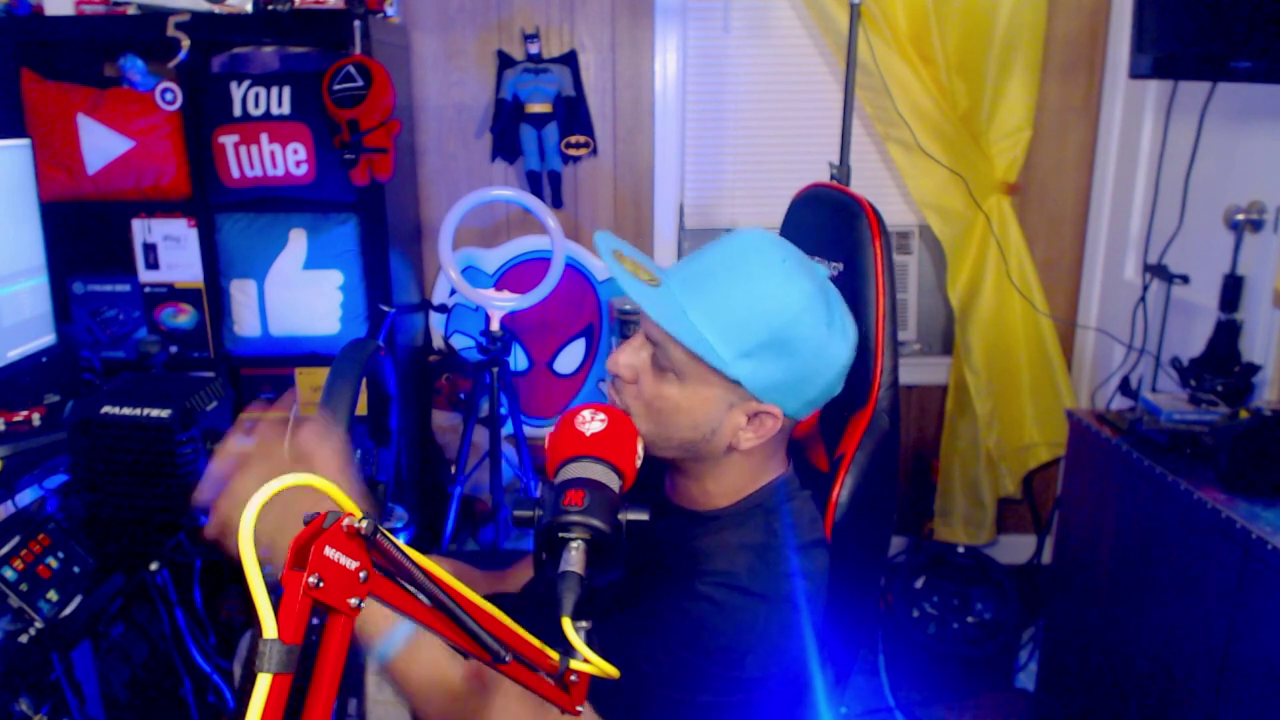